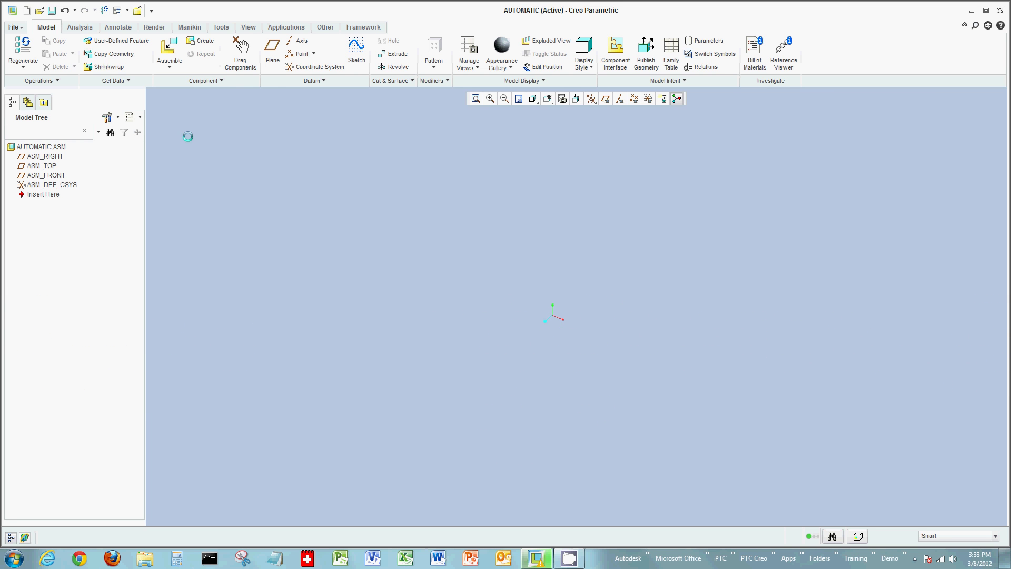
Step: Assemble body.prt from the Assembly_Auto folder as the first component, placing it with the Default constraint
click(169, 55)
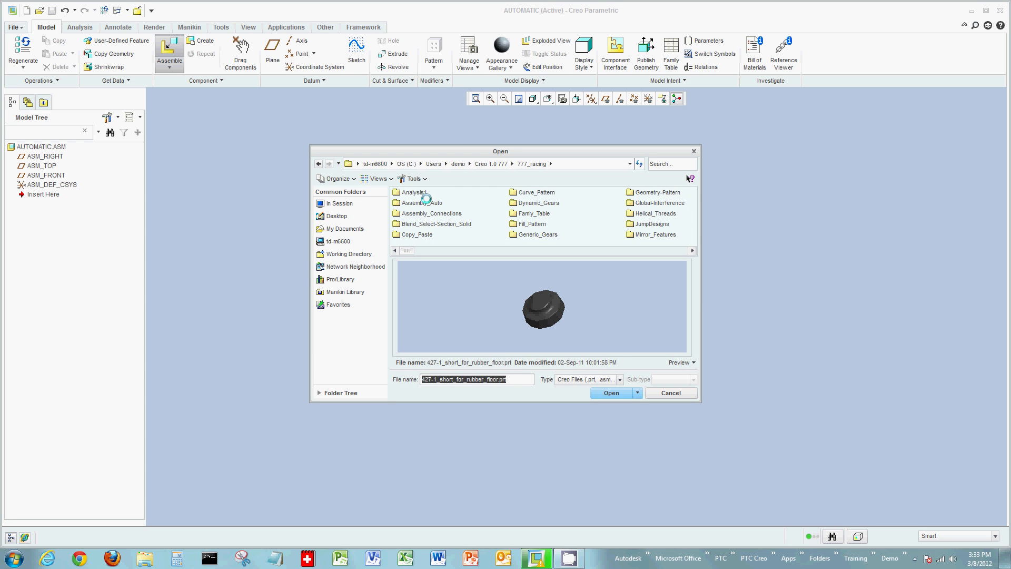
click(348, 253)
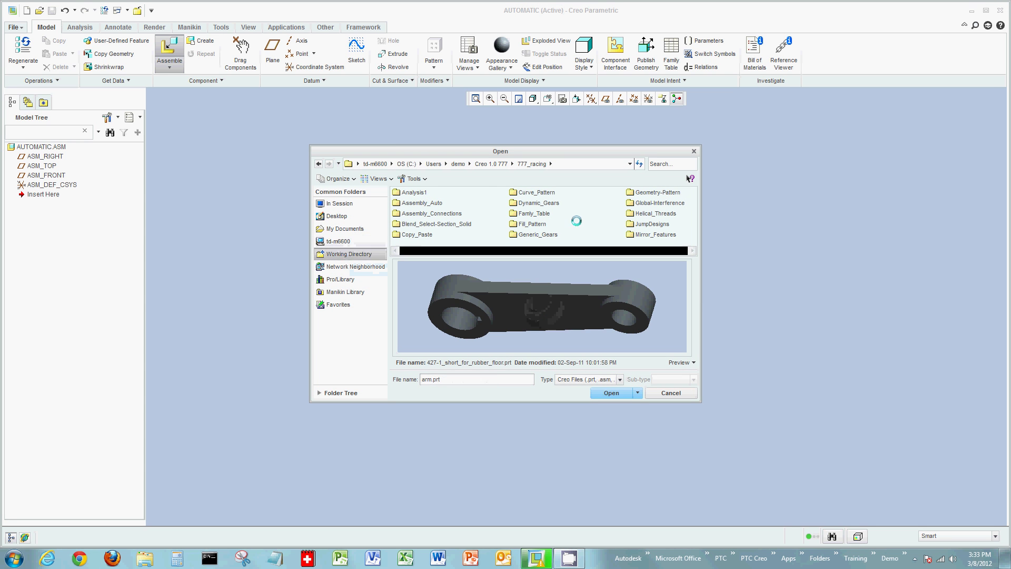
click(408, 214)
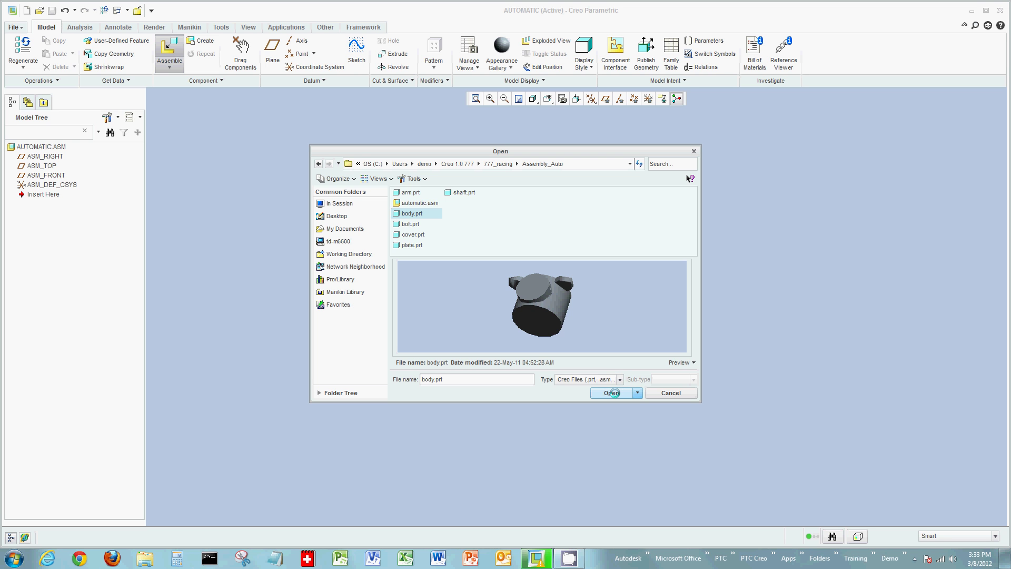
click(612, 393)
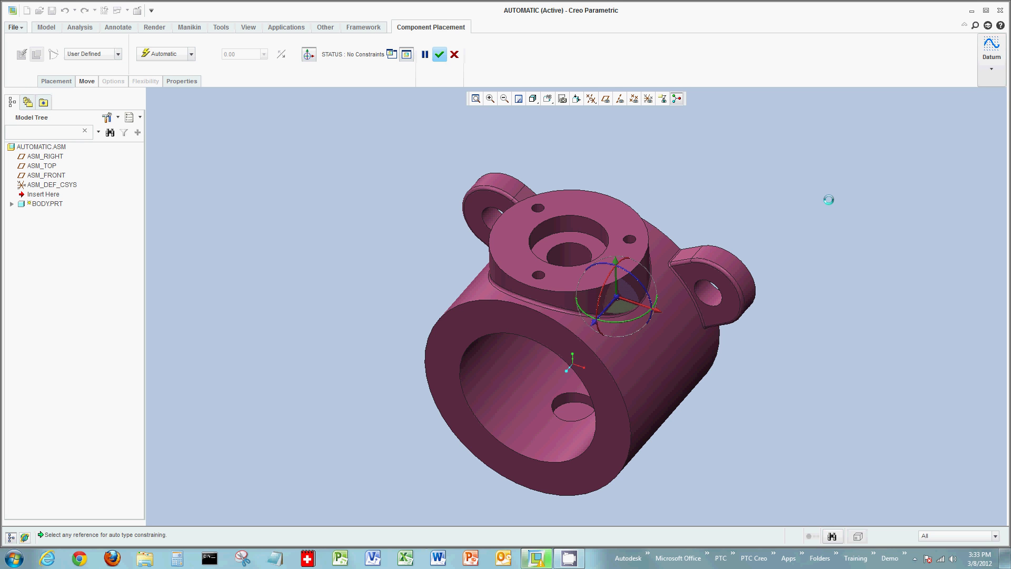
right_click(801, 194)
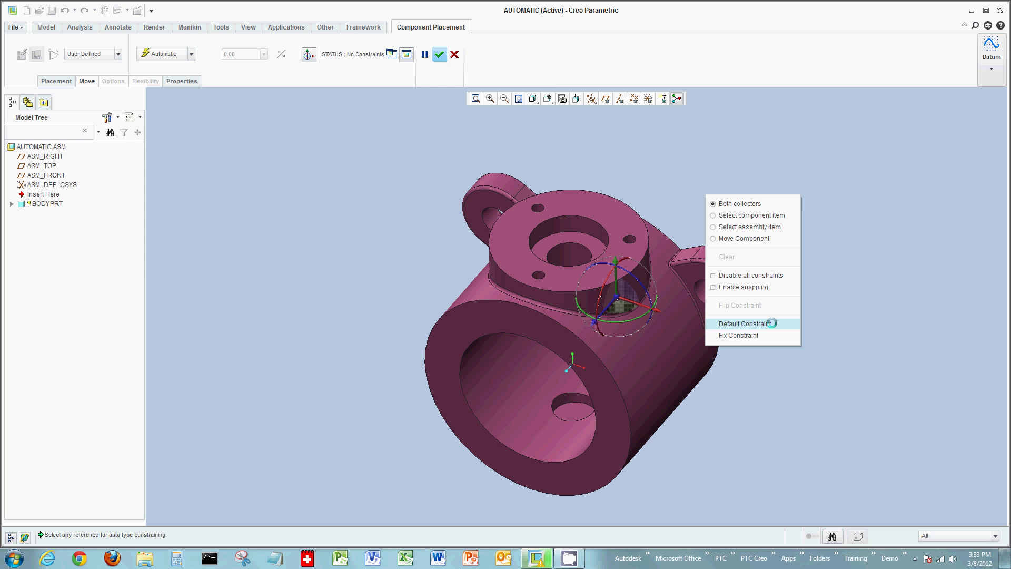
click(772, 323)
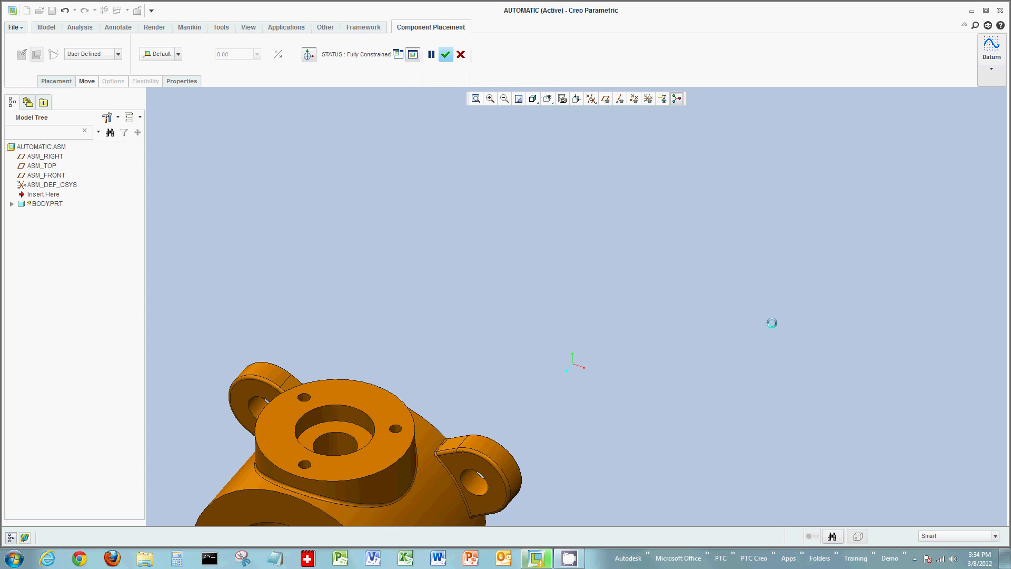
middle_click(765, 278)
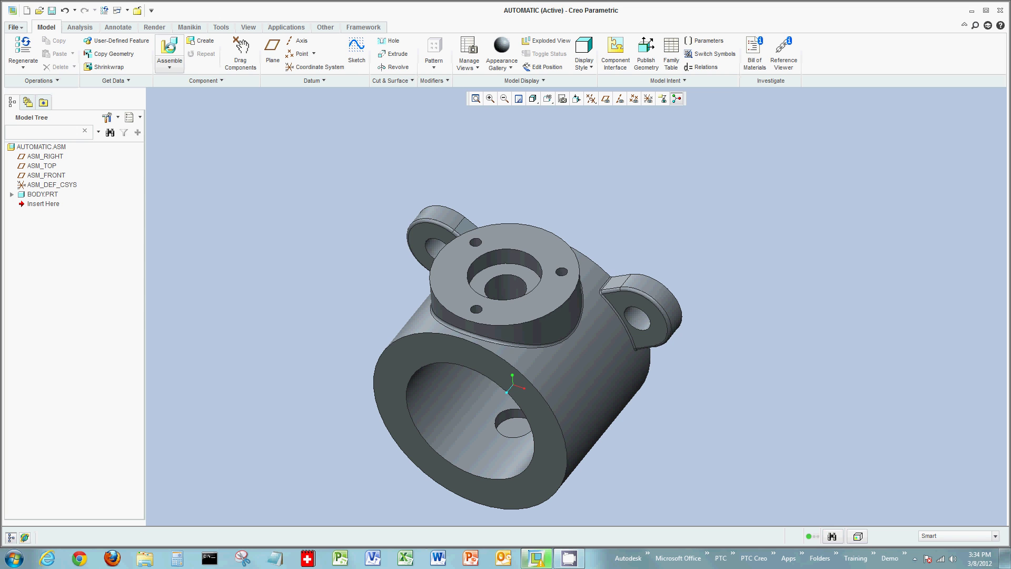
Step: Bring shaft.prt into the assembly for placement as the second component
click(169, 46)
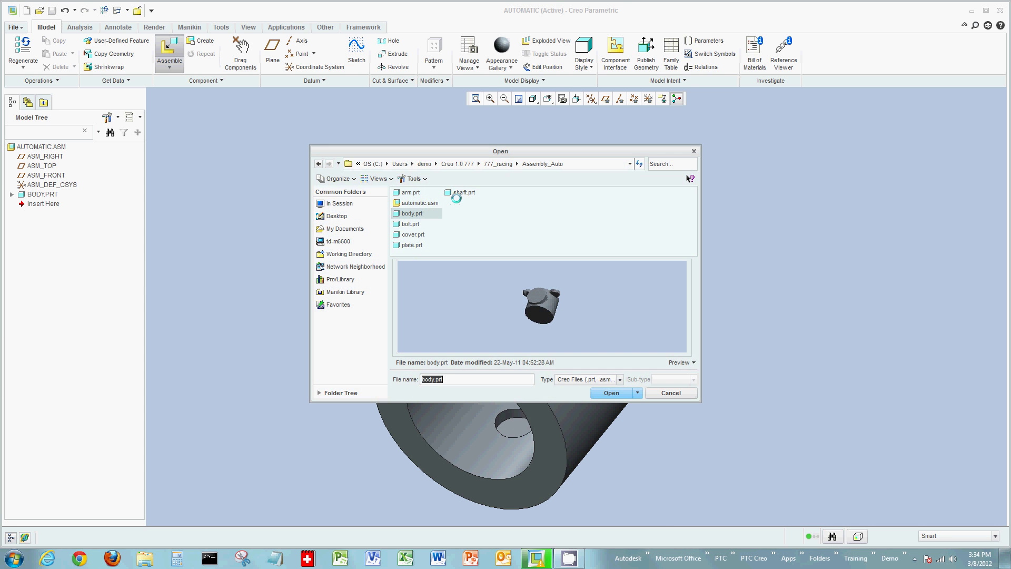
click(462, 192)
click(611, 393)
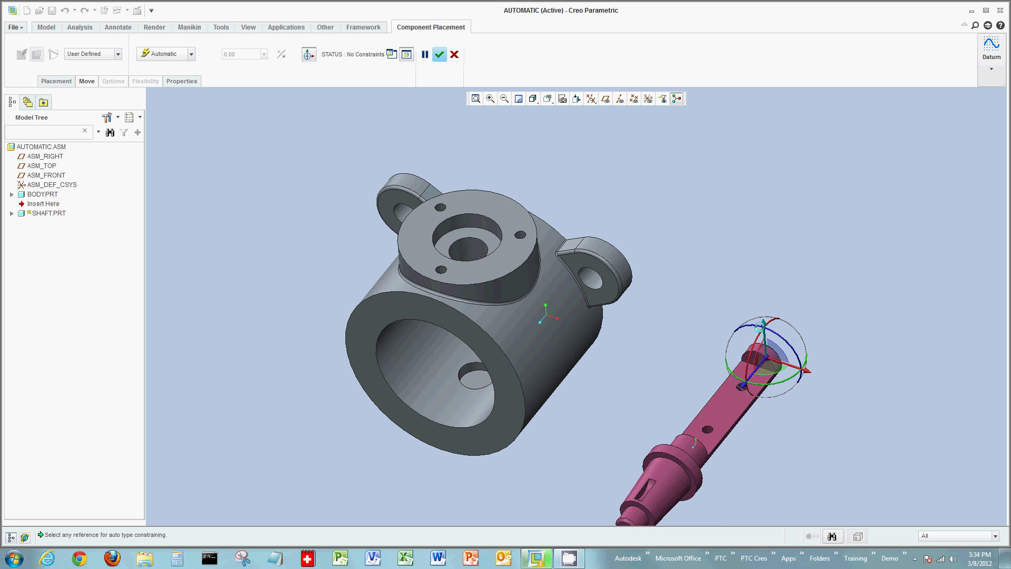
Step: Move the unplaced shaft beside the body and rotate it upright with its tapered end facing up
drag(760, 326, 759, 227)
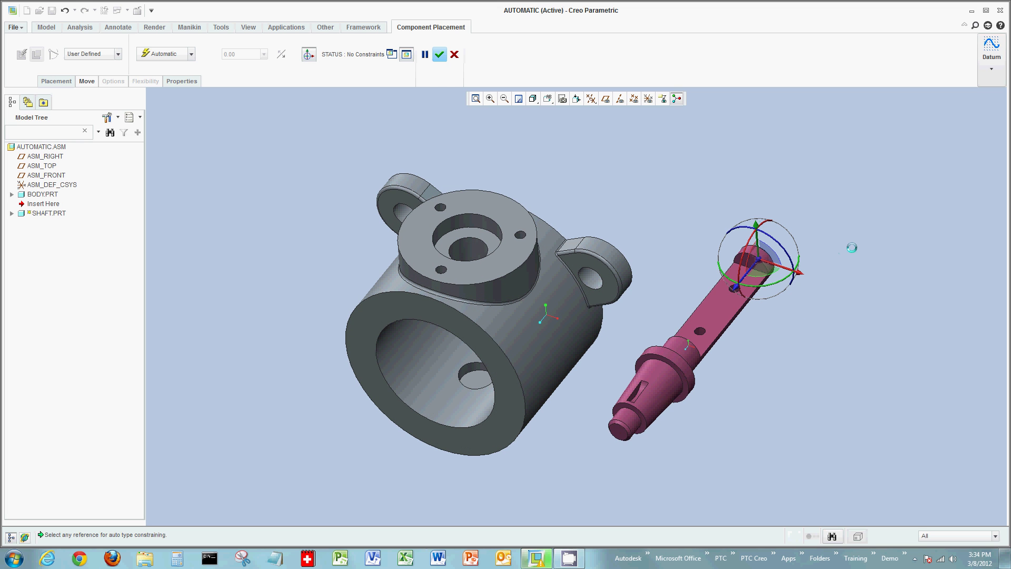
drag(744, 260, 745, 315)
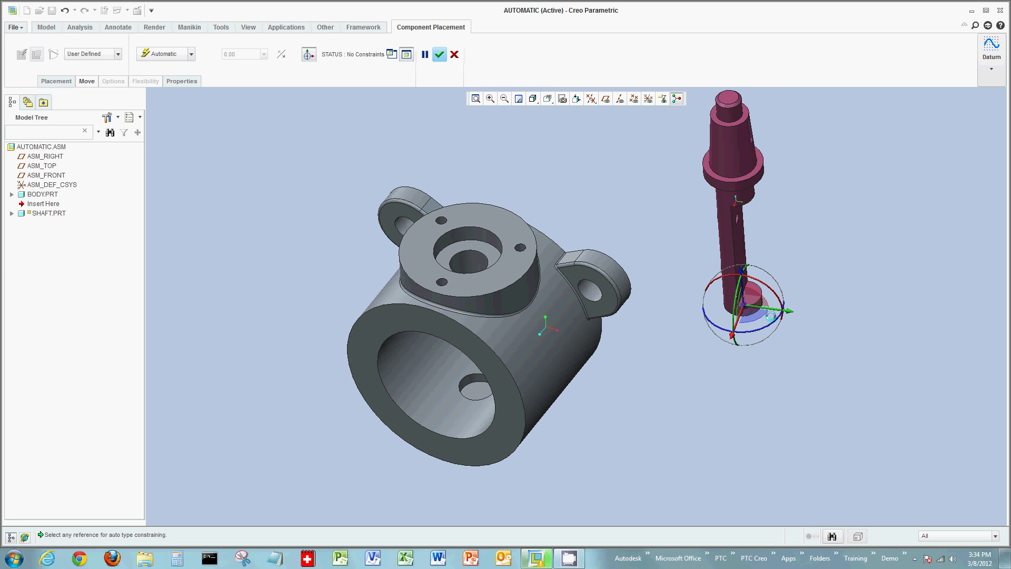
drag(771, 320, 713, 316)
scroll(808, 258, up, 2)
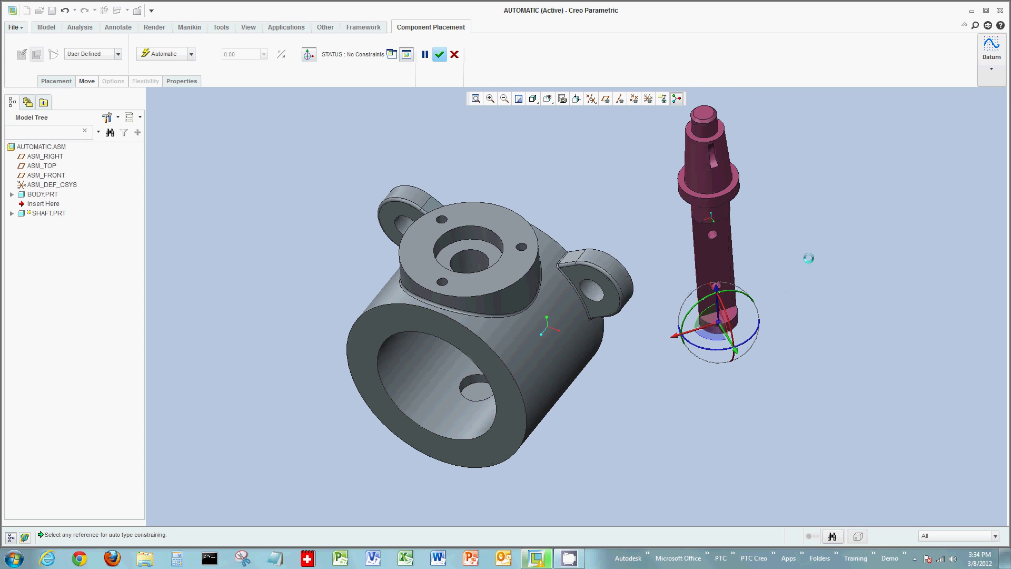
drag(783, 345, 779, 351)
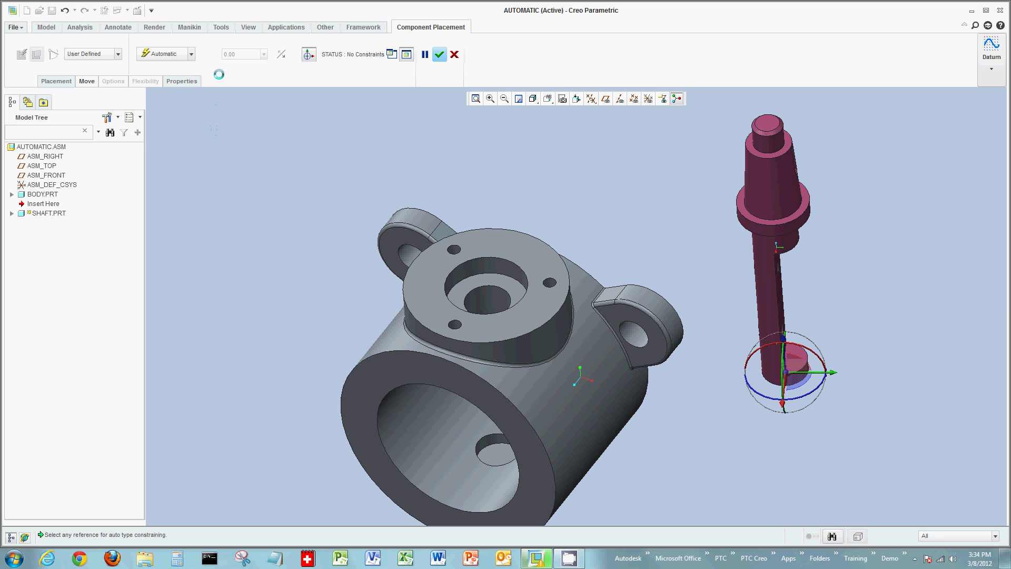
click(190, 55)
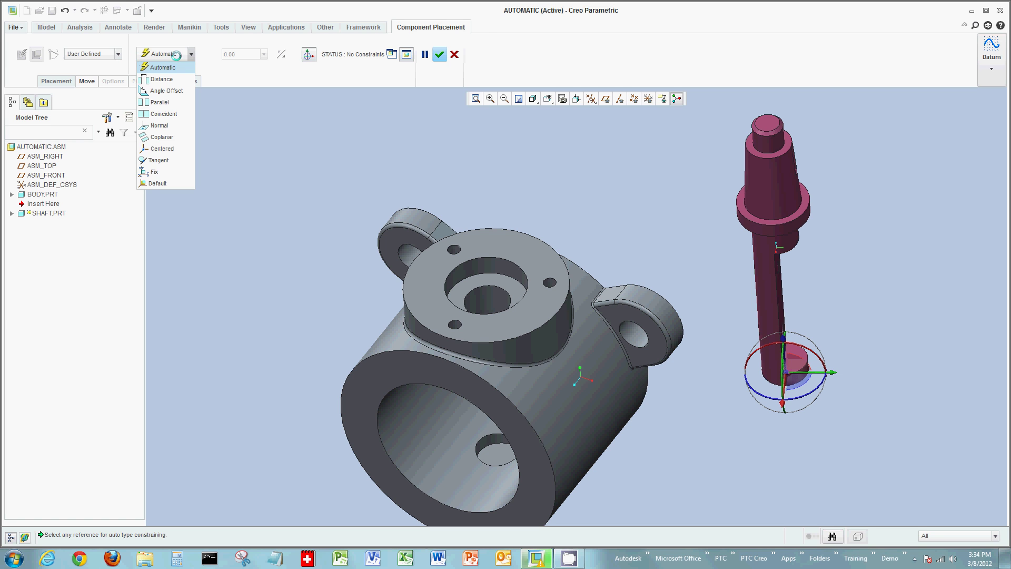
click(191, 54)
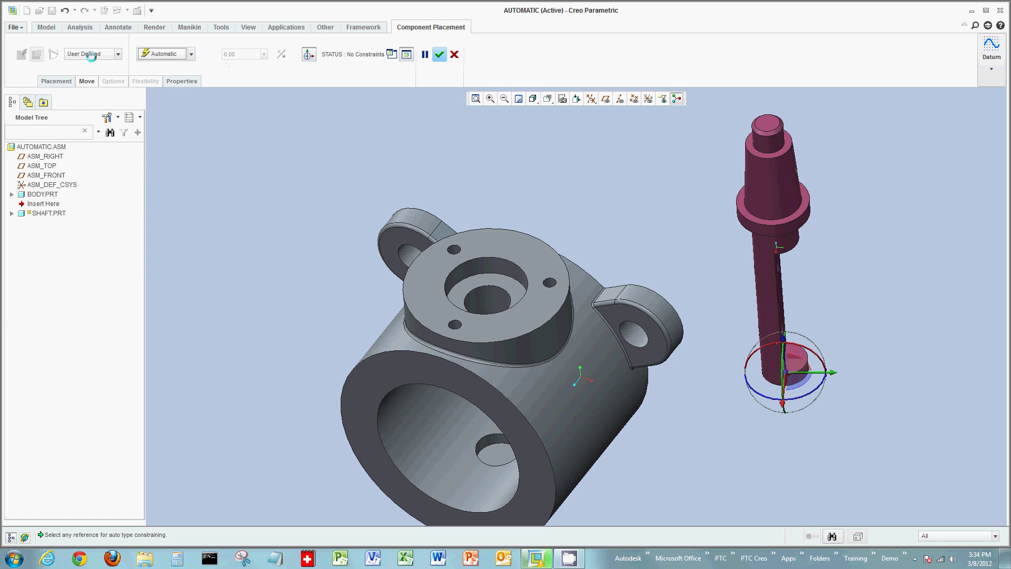
click(117, 53)
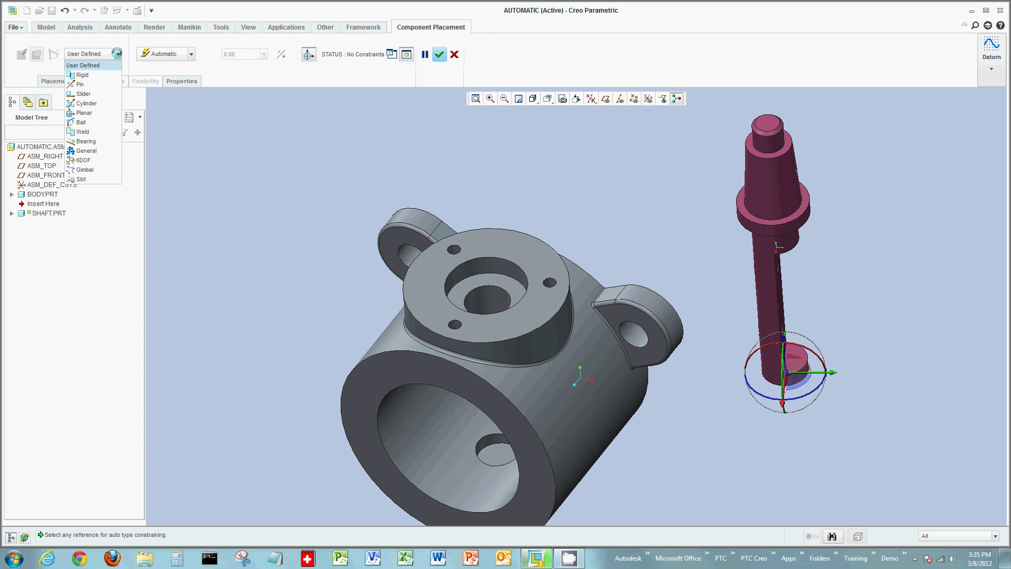
click(117, 53)
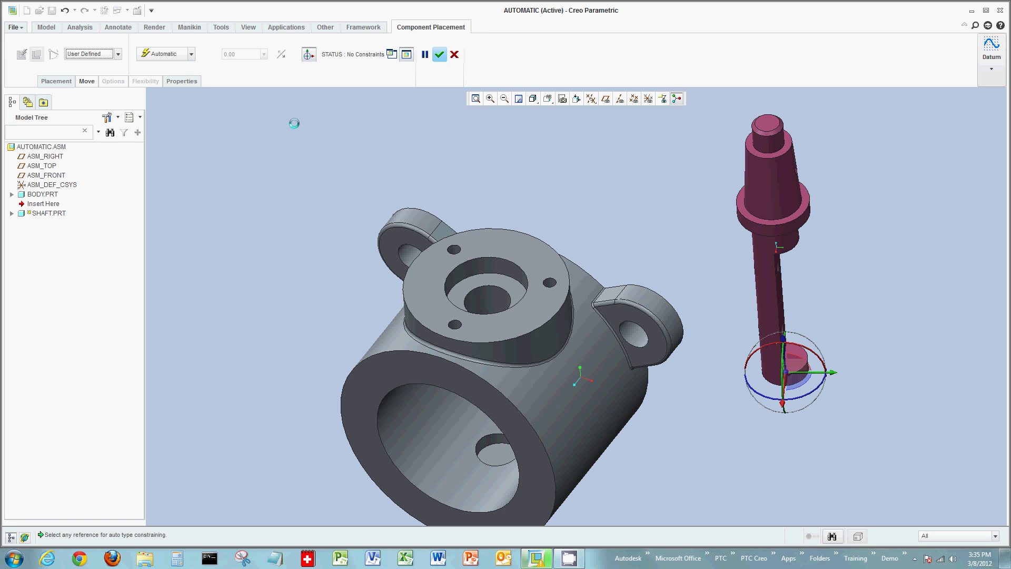
click(192, 54)
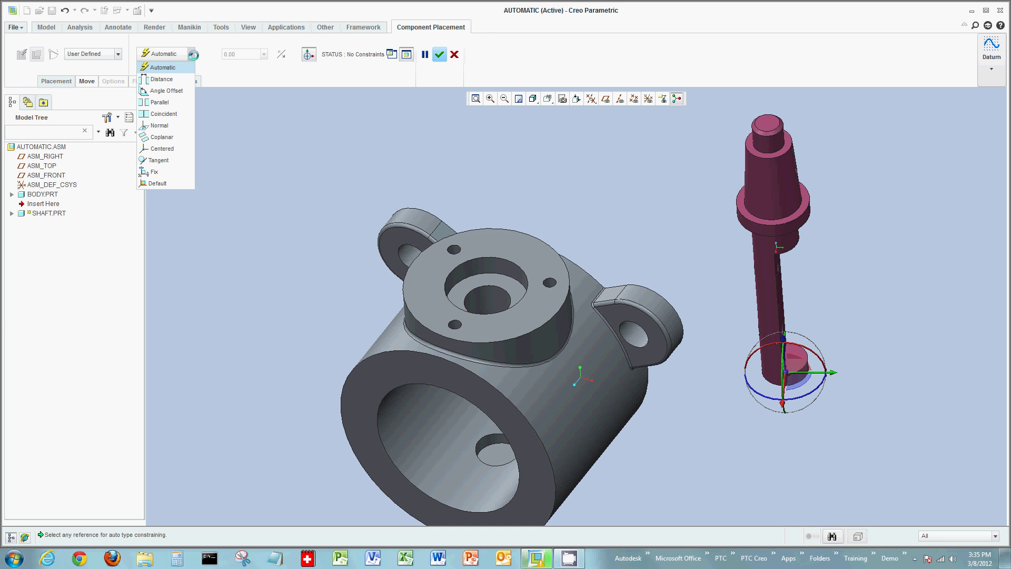
click(193, 55)
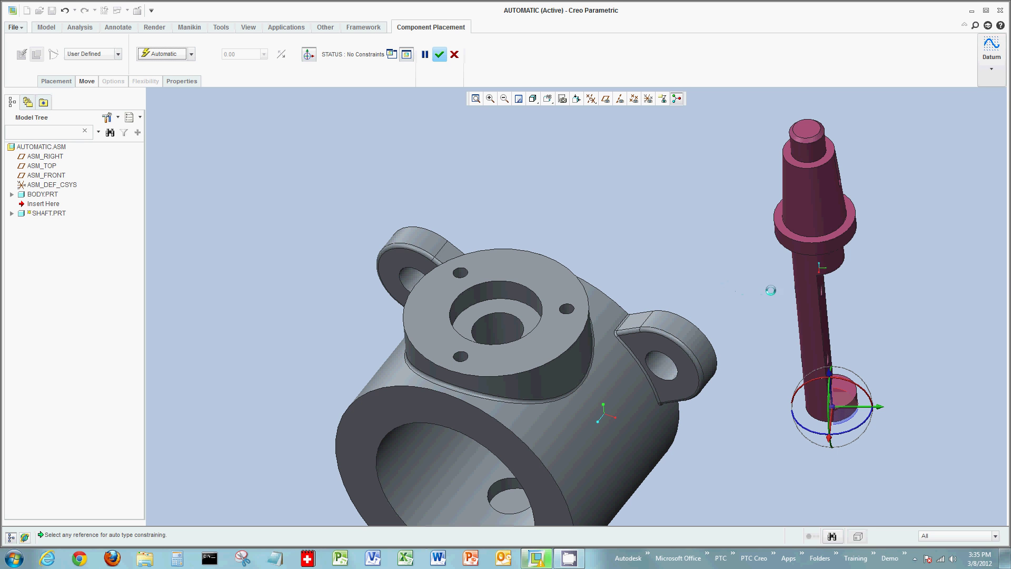
Step: Constrain the shaft's lower cylindrical surface coincident with the body's central hole, and reposition the shaft using its remaining freedom
click(810, 279)
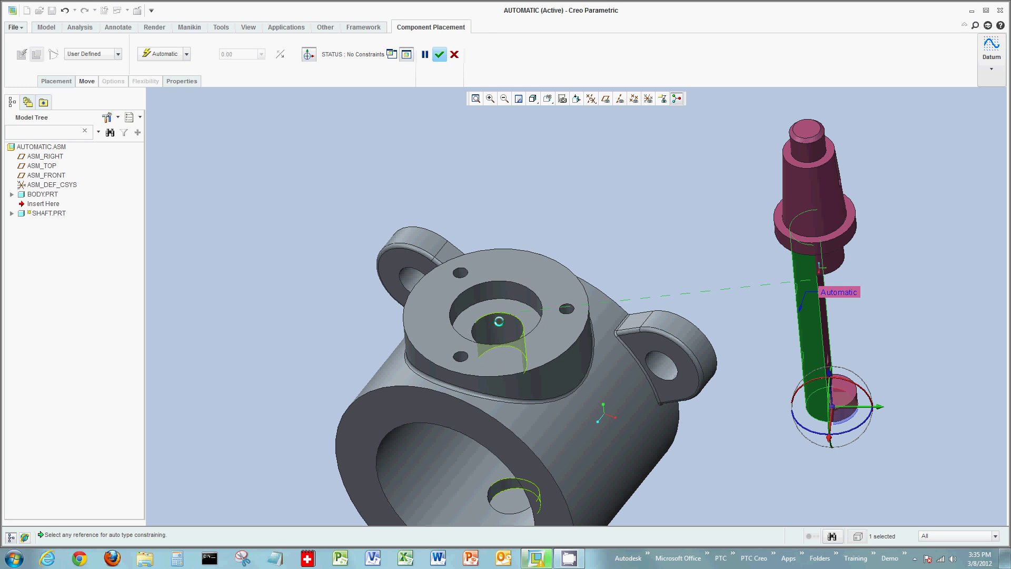
click(499, 325)
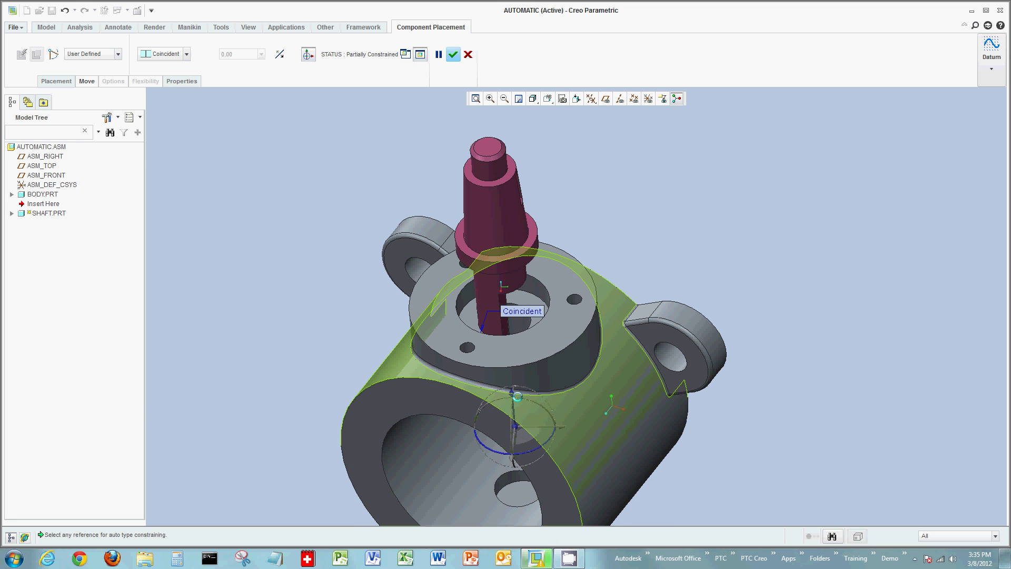
drag(507, 392, 497, 454)
middle_drag(670, 284, 677, 287)
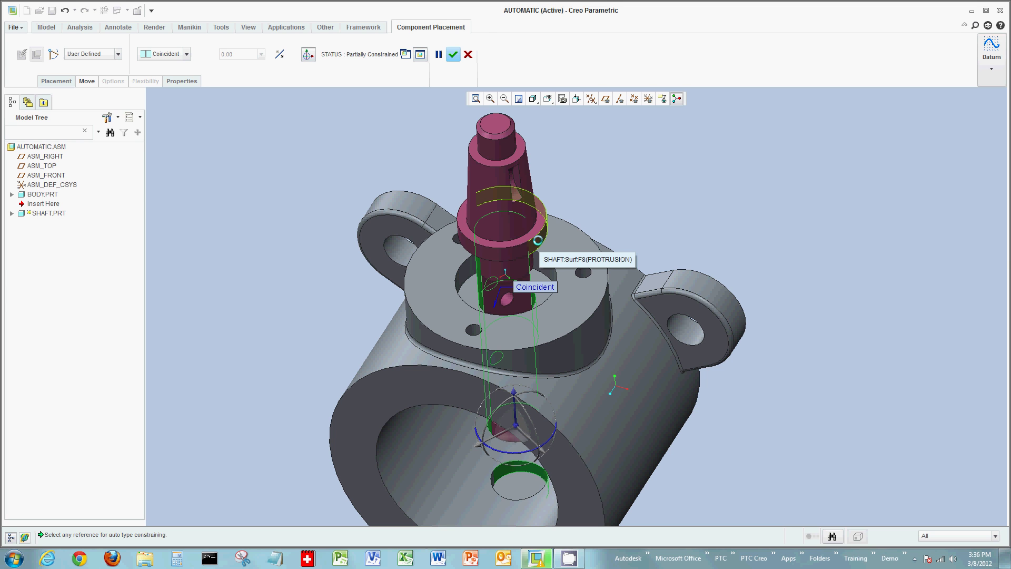
Step: Constrain the underside of the shaft's collar coincident with the counterbore floor in the body's round flange
right_click(538, 240)
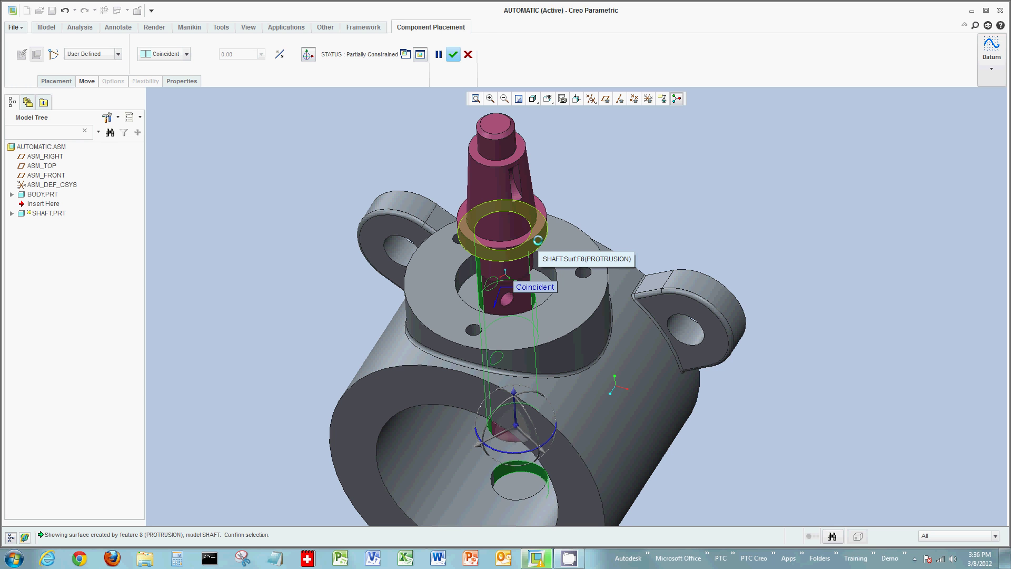
click(538, 241)
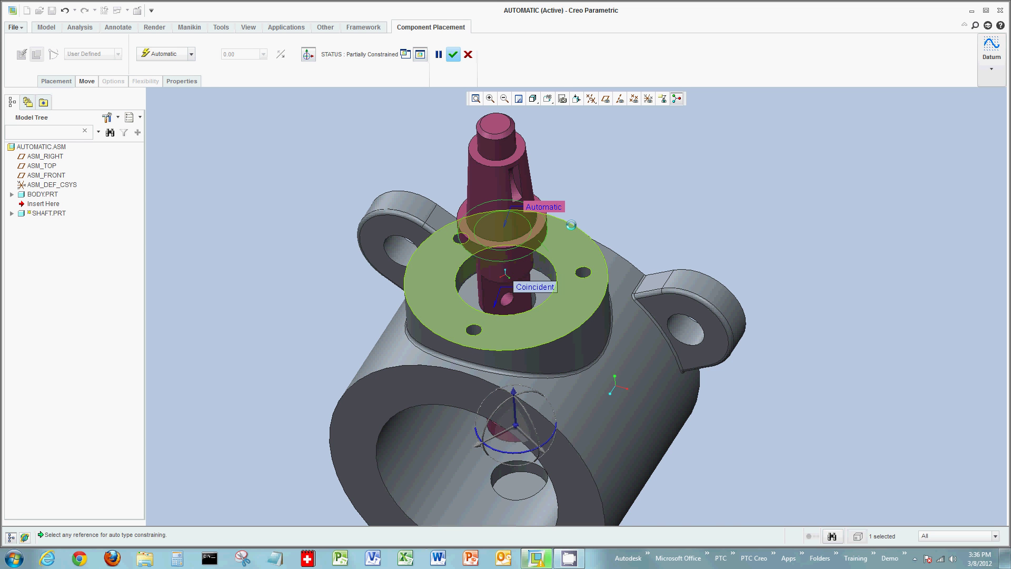
scroll(657, 174, up, 5)
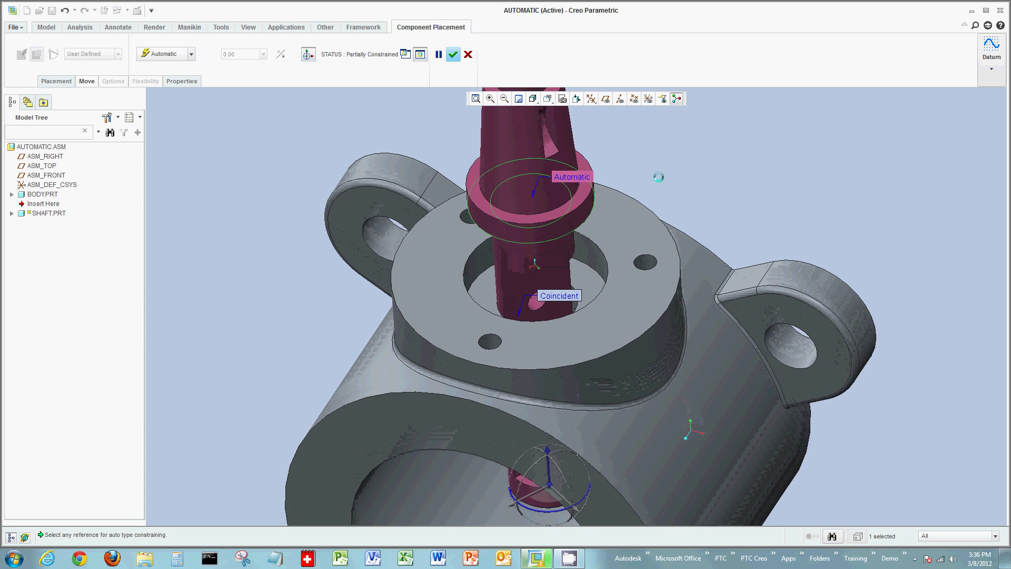
click(586, 293)
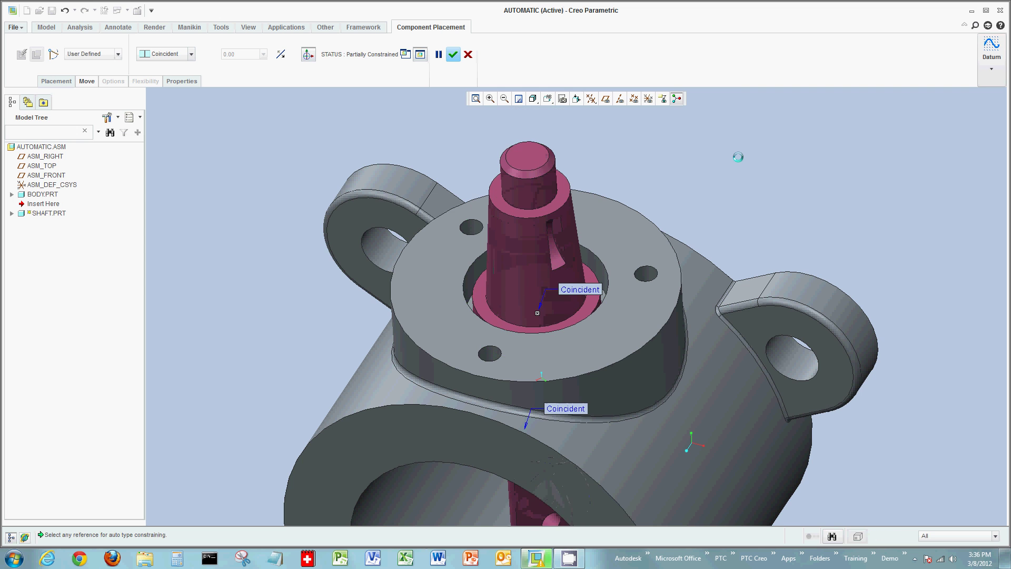
Step: Examine the shaft's placement constraint set and the surface references of its second Coincident constraint
scroll(537, 313, up, 2)
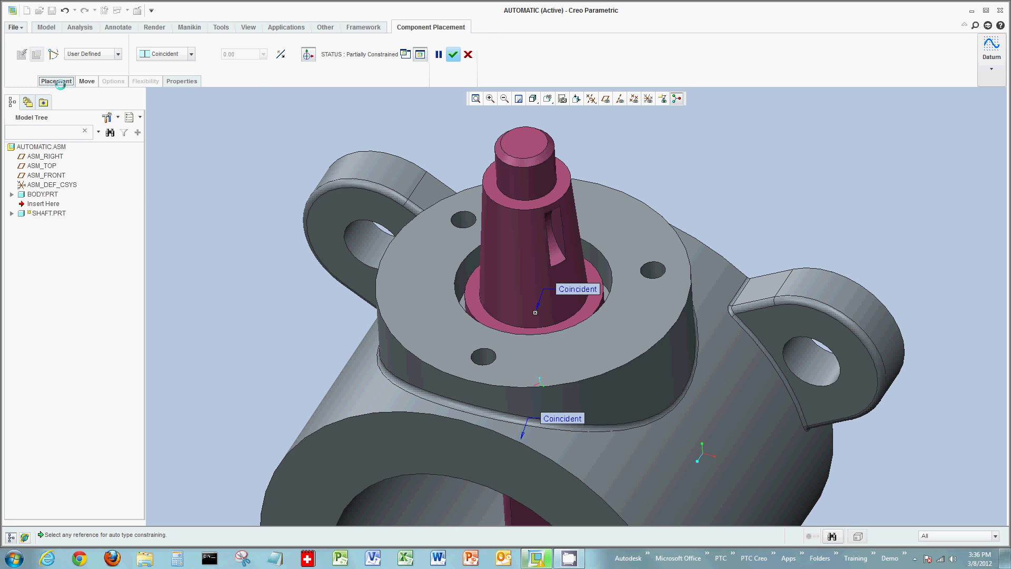
click(57, 82)
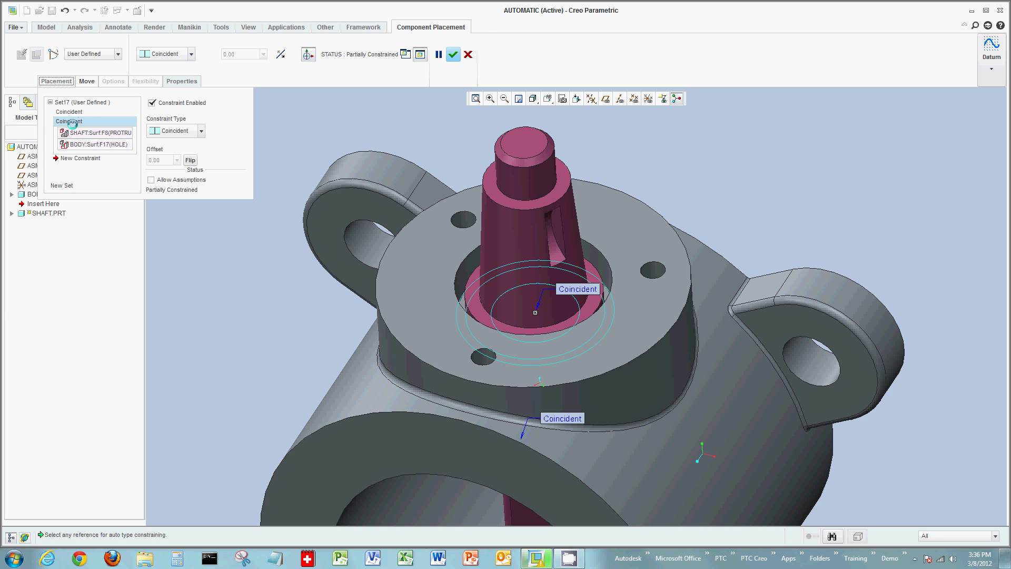
right_click(71, 121)
right_click(92, 132)
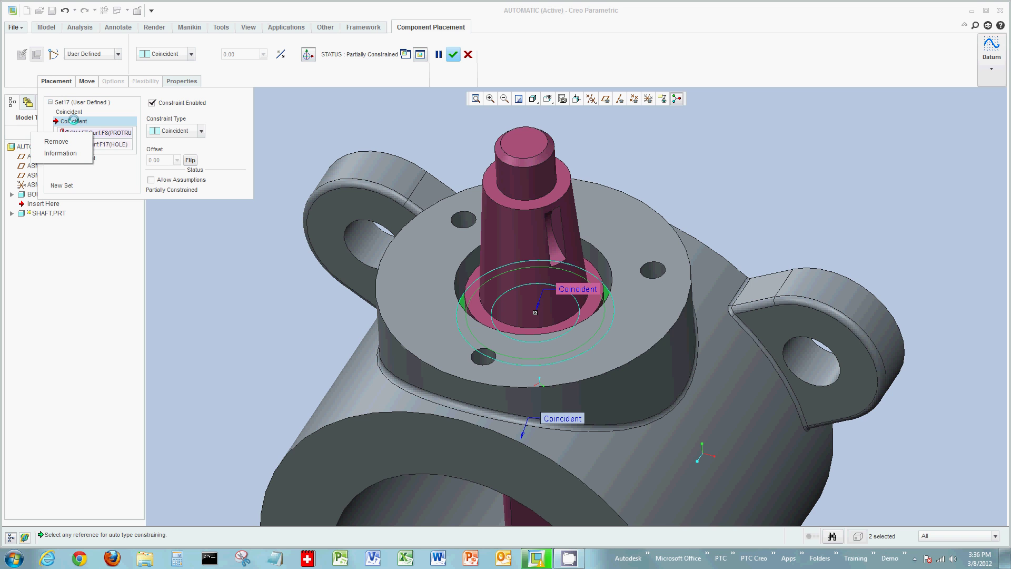
click(74, 121)
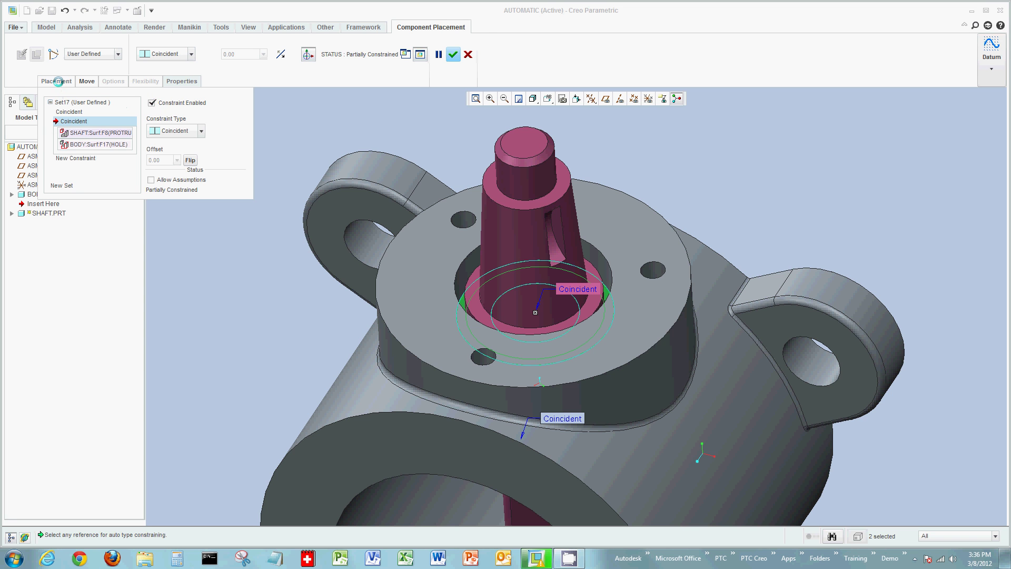
click(57, 81)
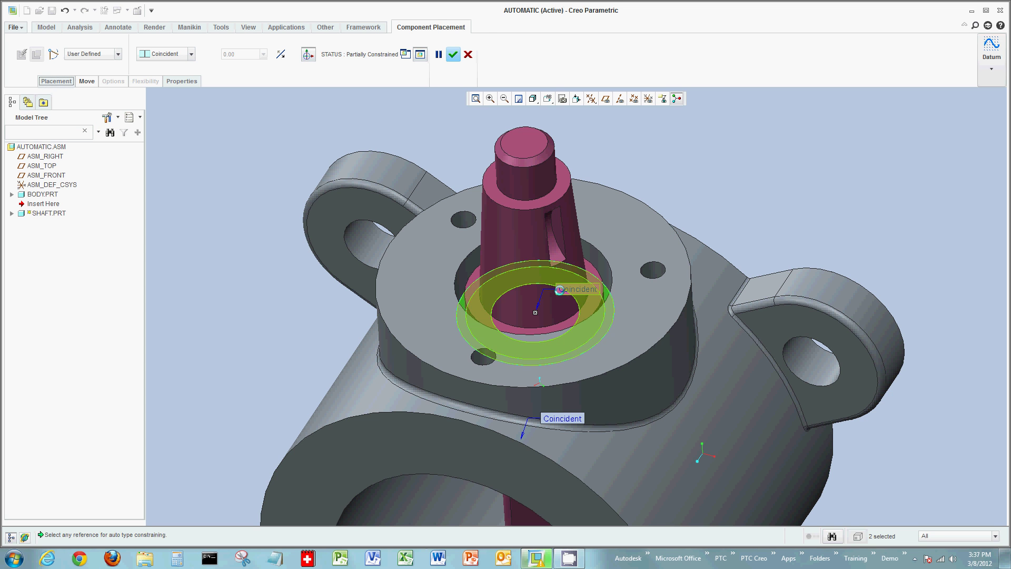
Step: Change the collar-to-counterbore constraint to Distance and raise the shaft to an offset of about 2.10
click(559, 289)
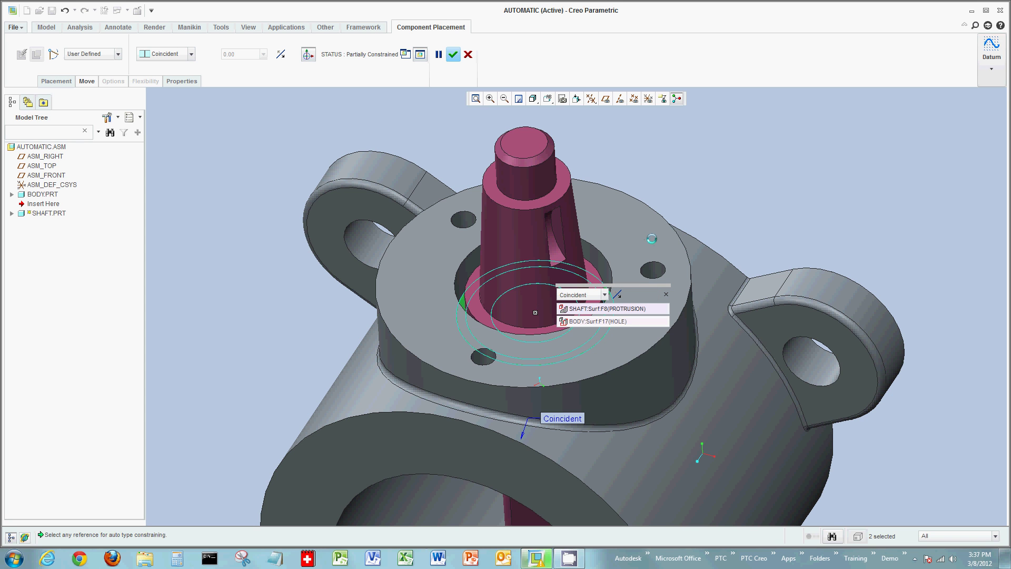
click(602, 295)
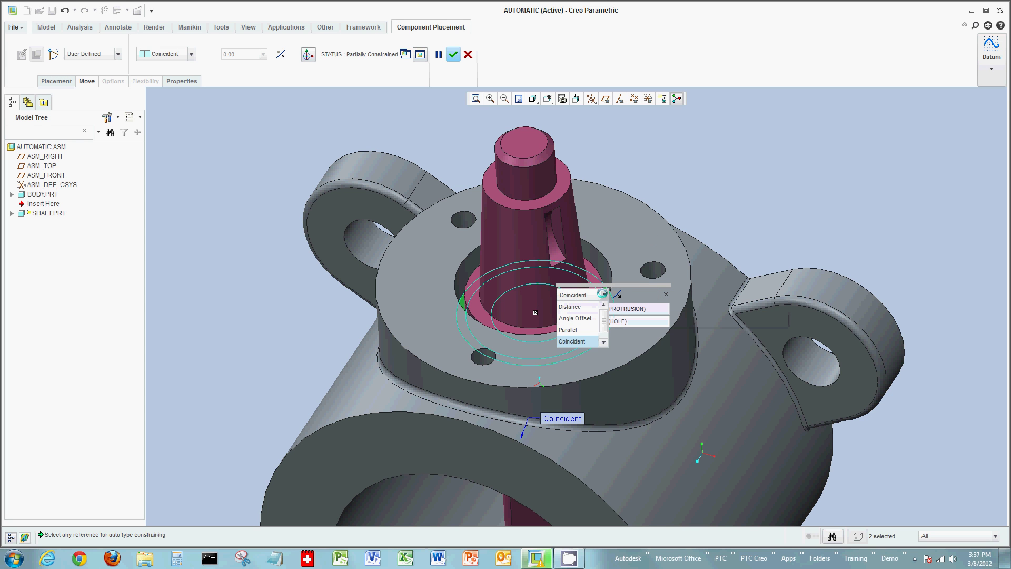
click(585, 307)
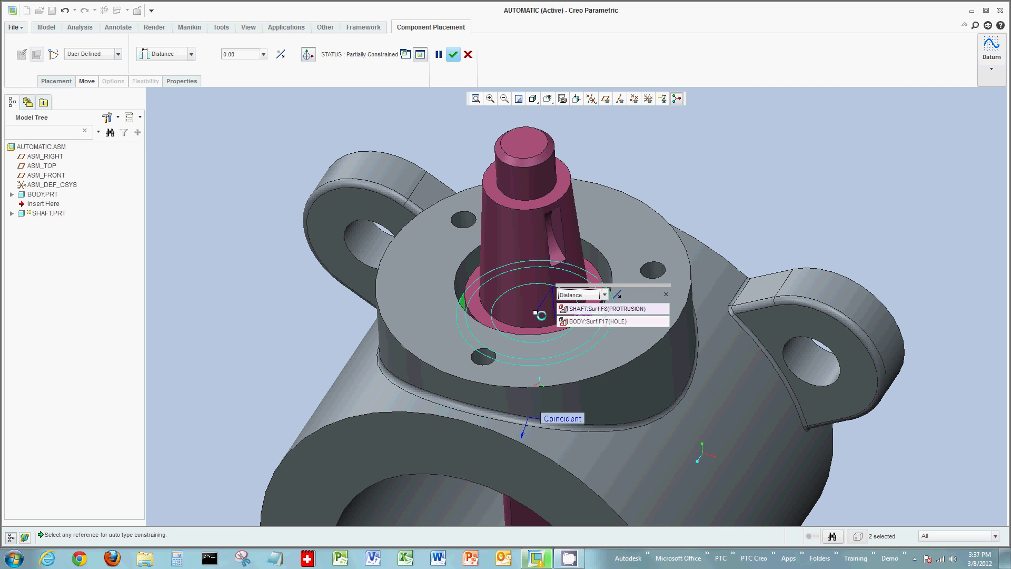
mouse_move(536, 315)
mouse_down()
mouse_move(535, 290)
mouse_move(534, 302)
mouse_up()
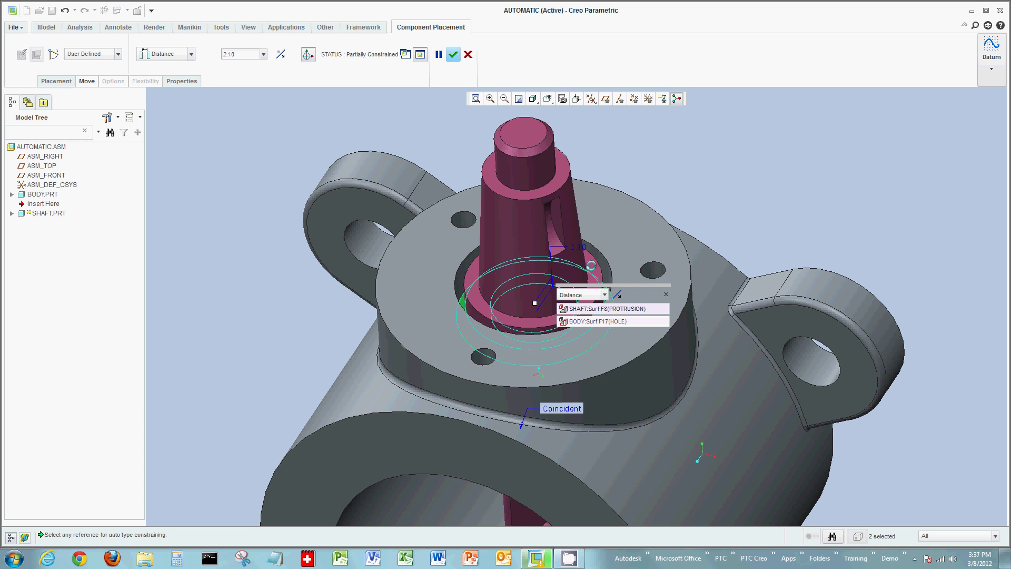
Step: Set the collar-to-counterbore distance to 1.5 and disallow assumptions in the shaft's placement
double_click(582, 245)
text(1.5)
key(Return)
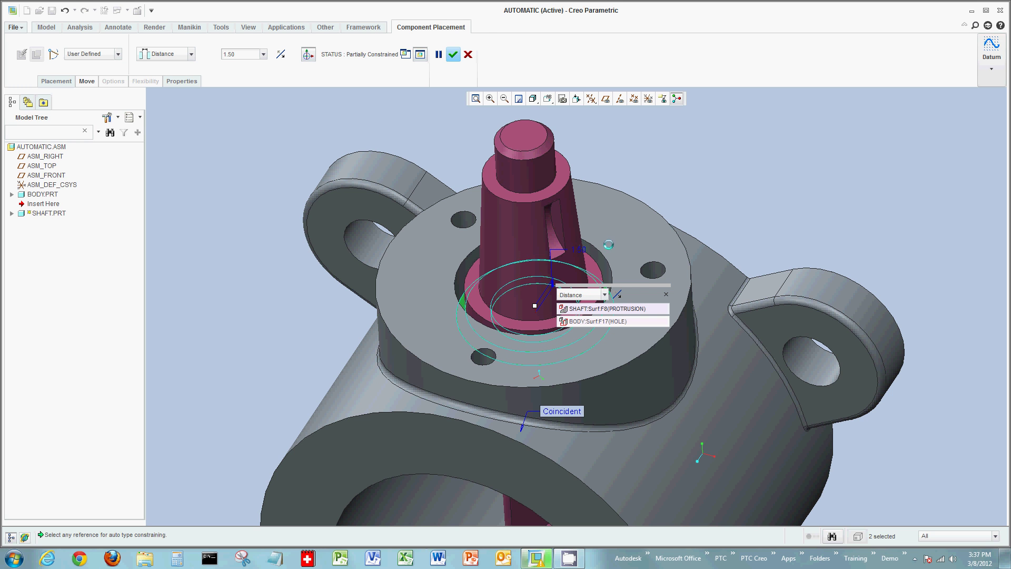
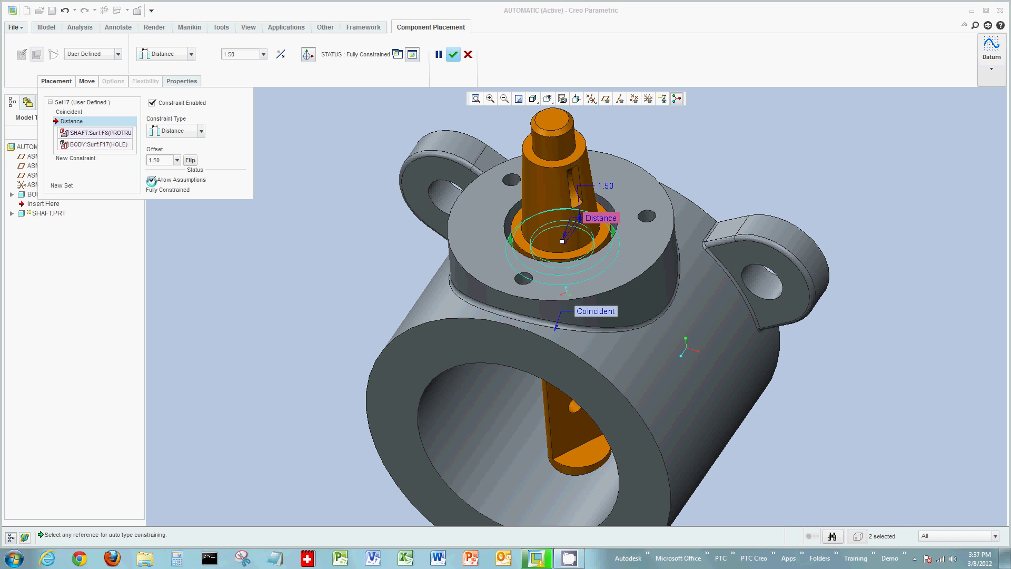
click(151, 181)
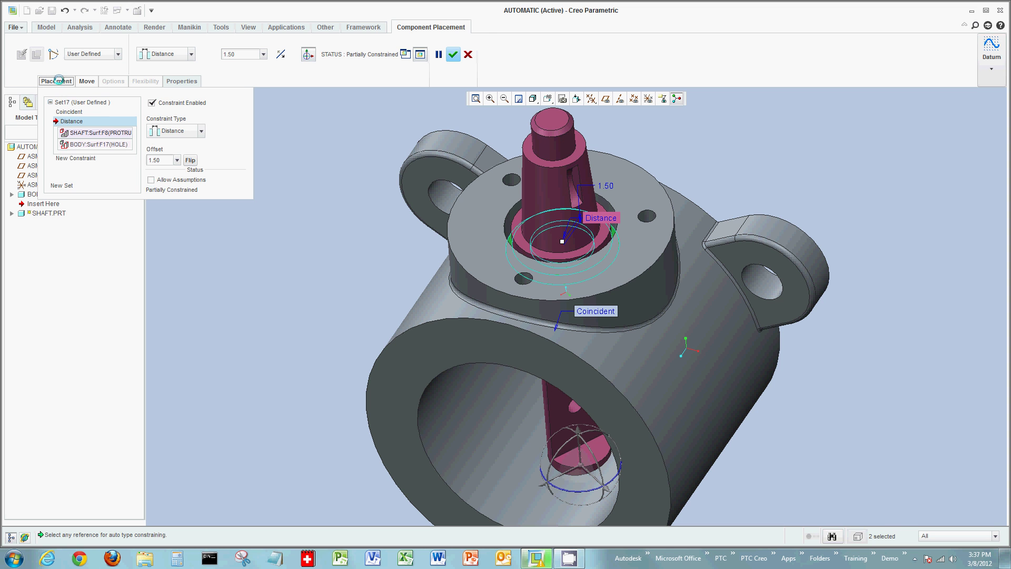
click(56, 81)
Step: Add an Angle Offset constraint between the flat cut face of the shaft and the body's ring-shaped end face, rotating the shaft to about 58 degrees
middle_drag(188, 210, 416, 348)
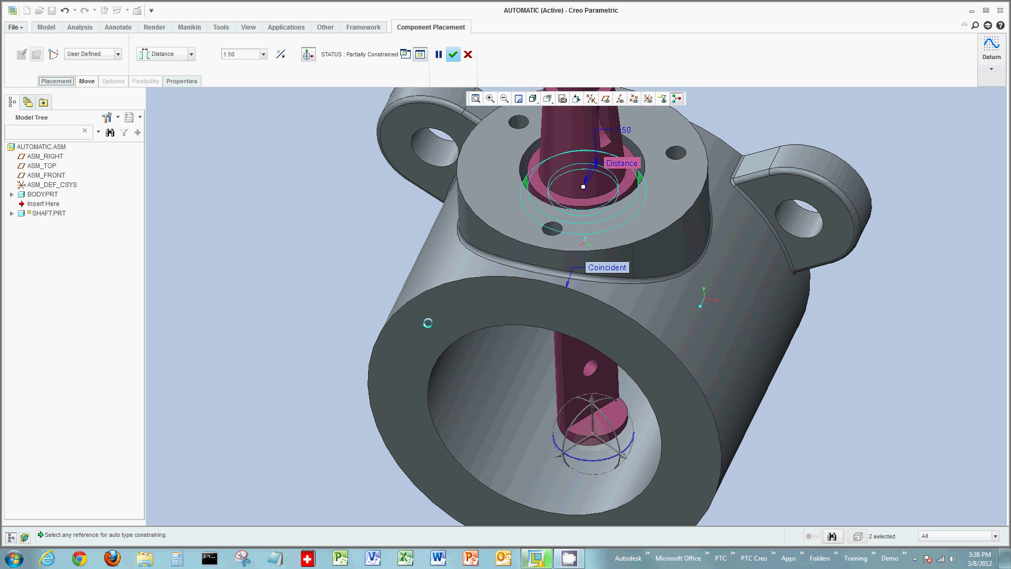
right_click(358, 263)
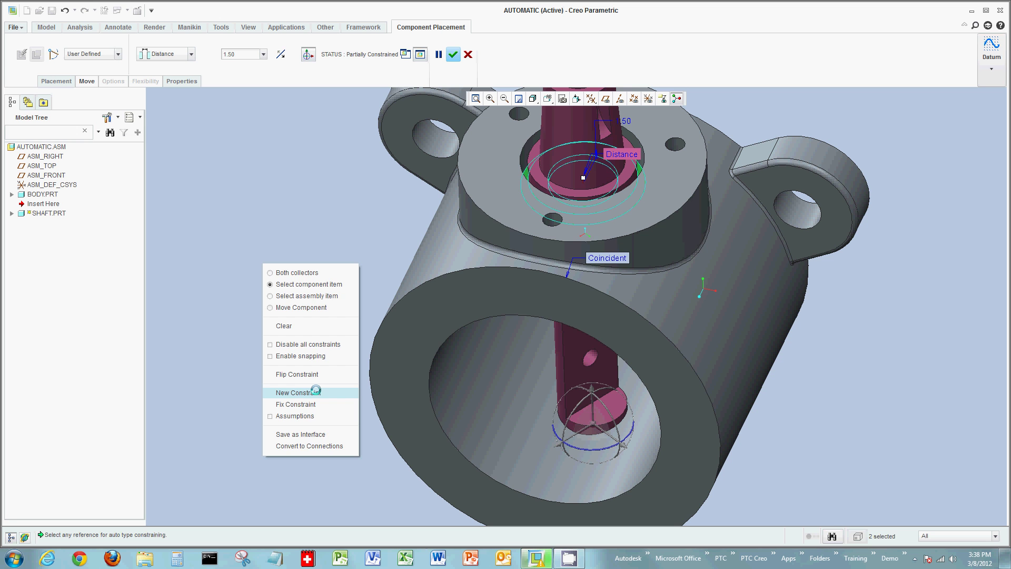
click(298, 393)
click(574, 342)
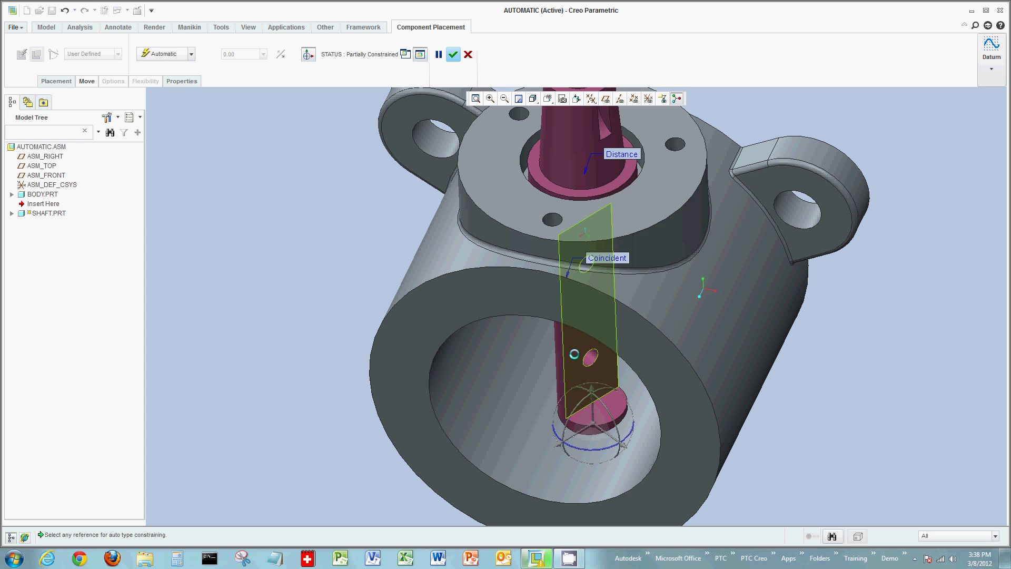
click(450, 344)
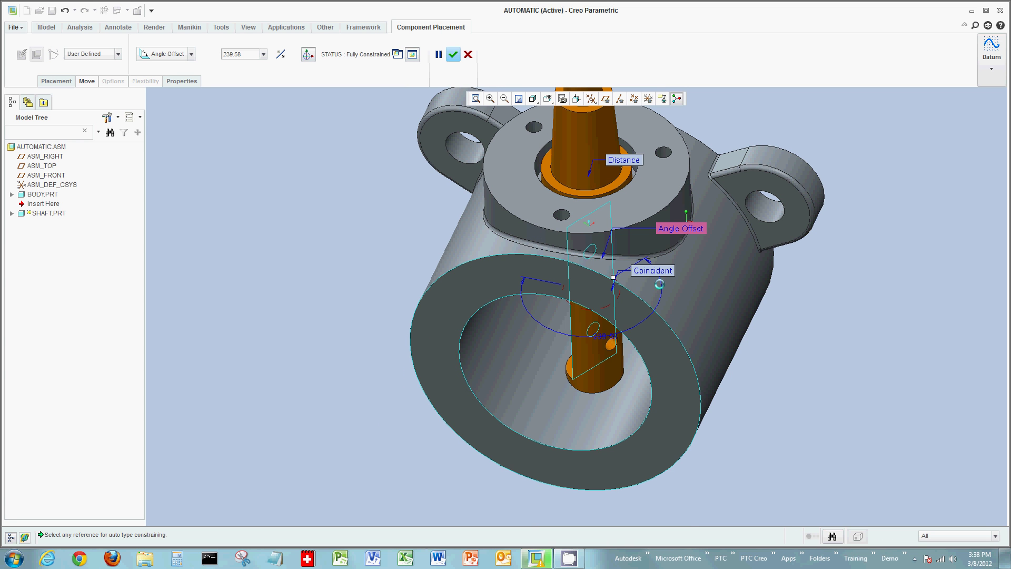
drag(612, 278, 565, 299)
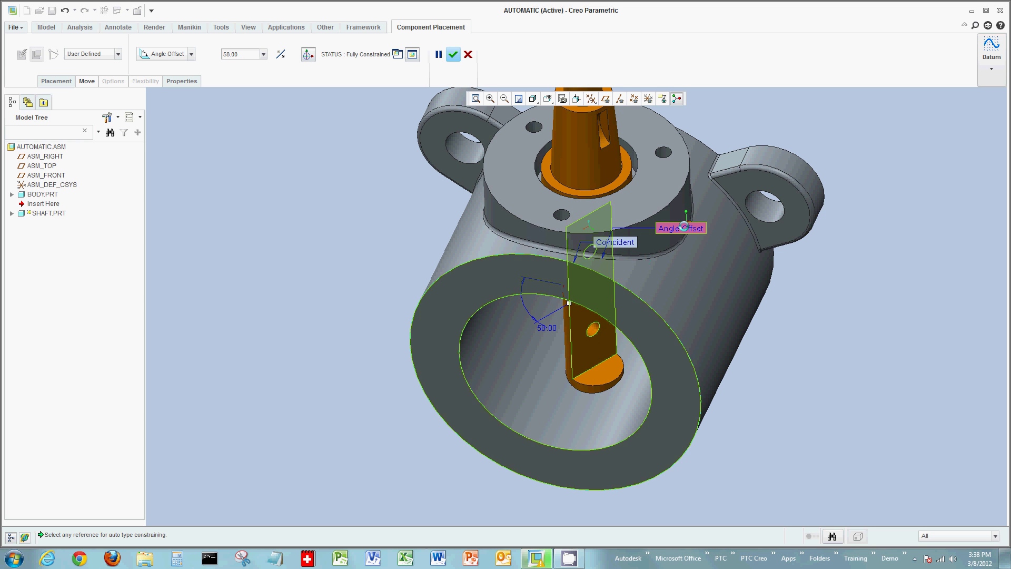
Step: Check the constraint types available for the shaft's angle constraint, keep Angle Offset, set it to 45 degrees and complete the shaft placement
click(683, 228)
click(706, 232)
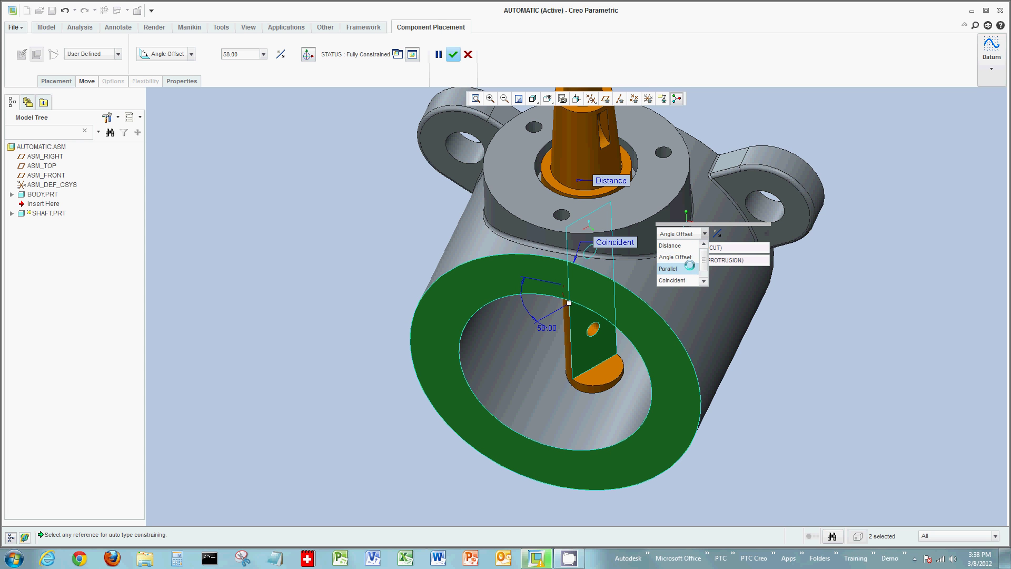
scroll(703, 262, down, 1)
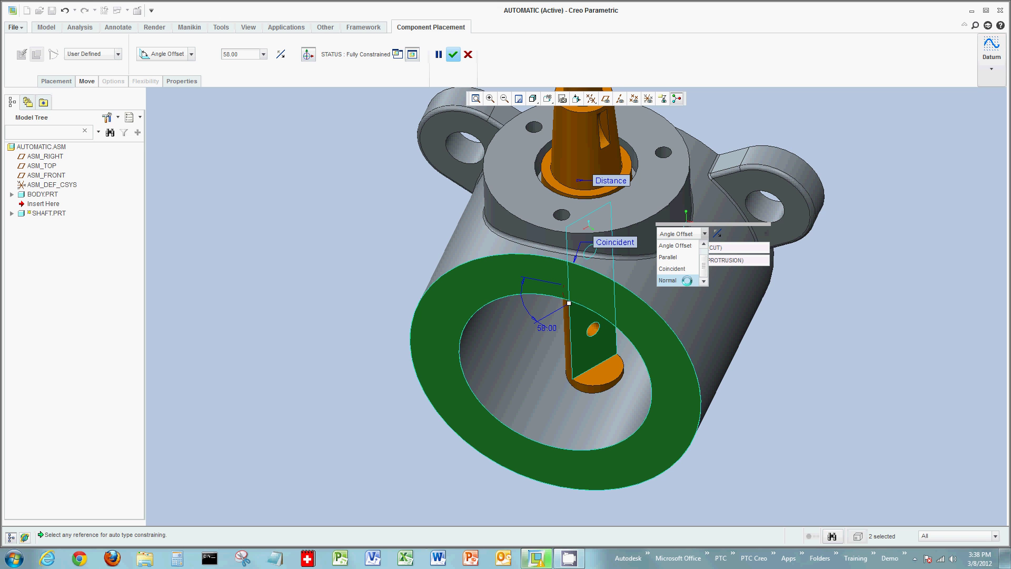
click(683, 248)
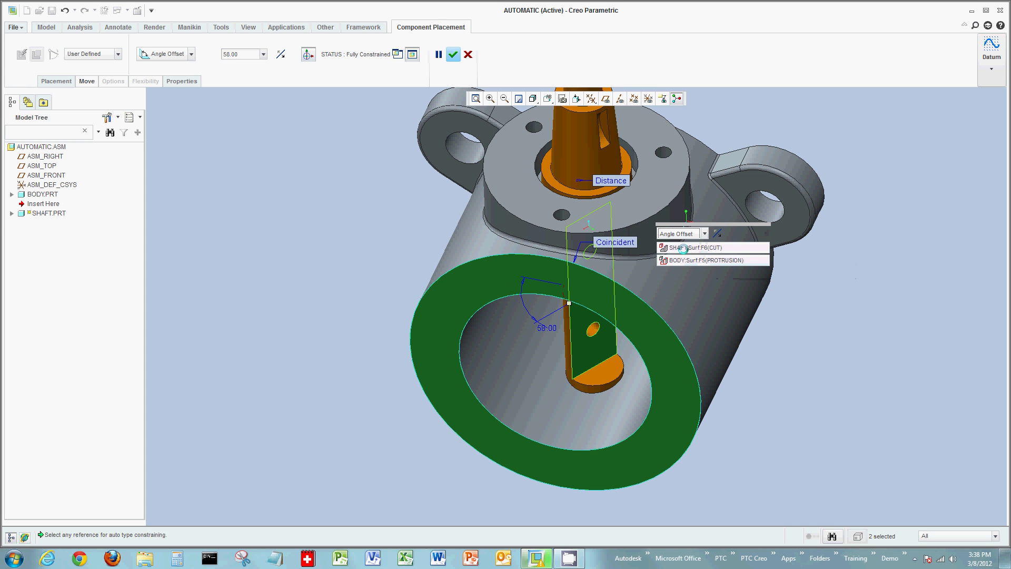
double_click(541, 328)
text(45)
key(Return)
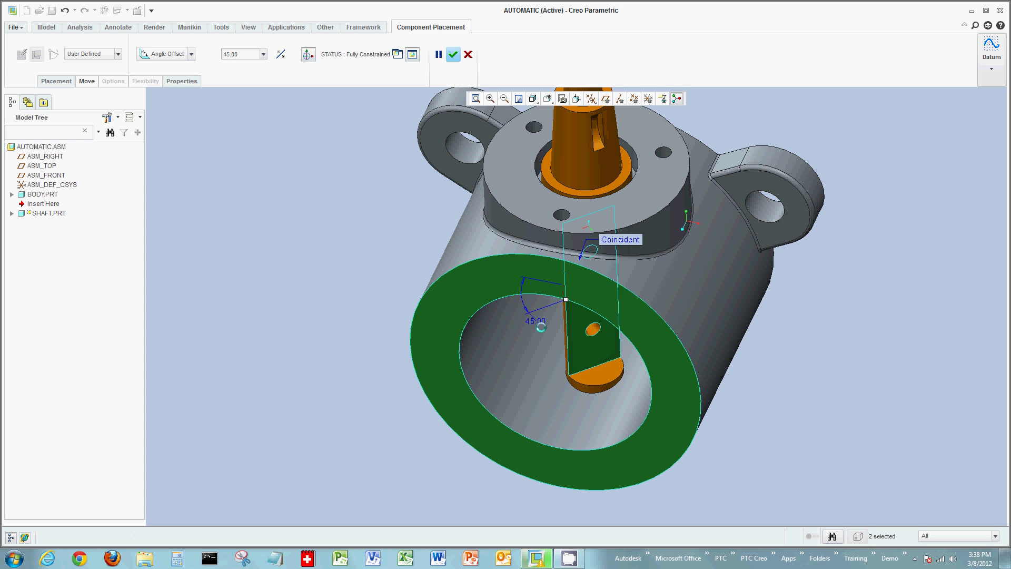
scroll(845, 261, down, 2)
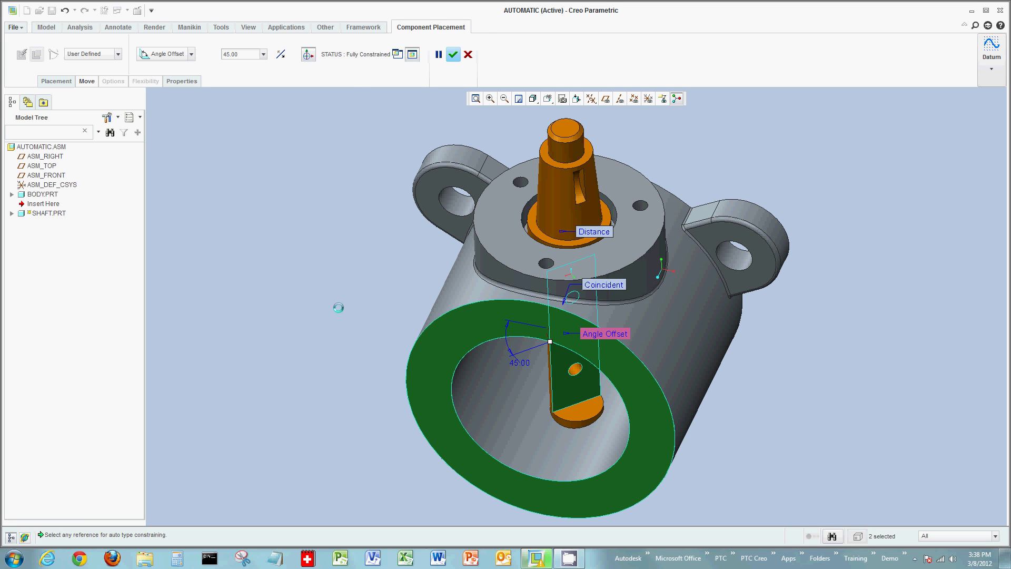
middle_click(339, 307)
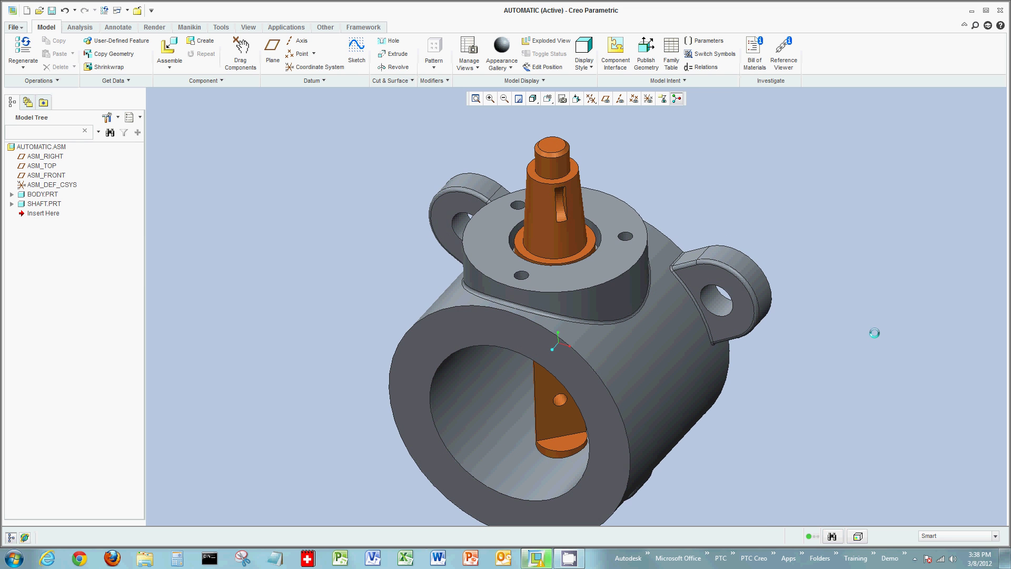
Step: Insert cover.prt into the assembly and reposition it flat above and beside the body
click(171, 56)
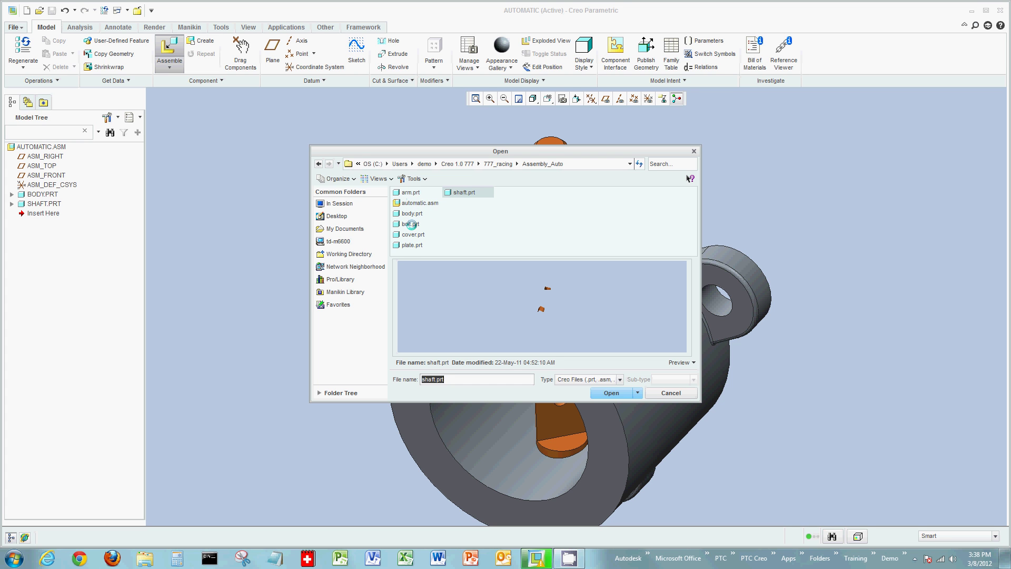
click(413, 234)
click(611, 392)
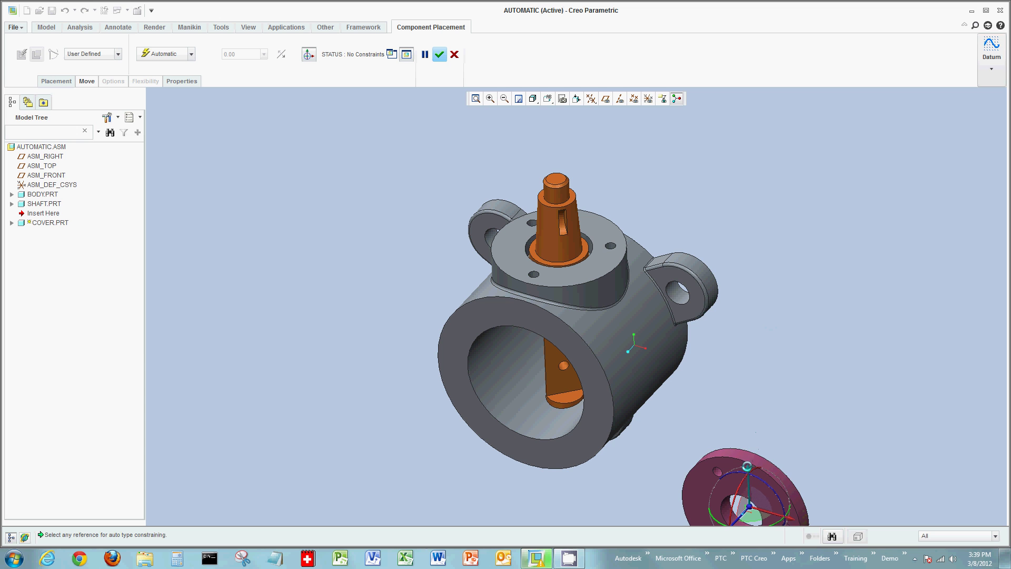
drag(747, 466, 835, 177)
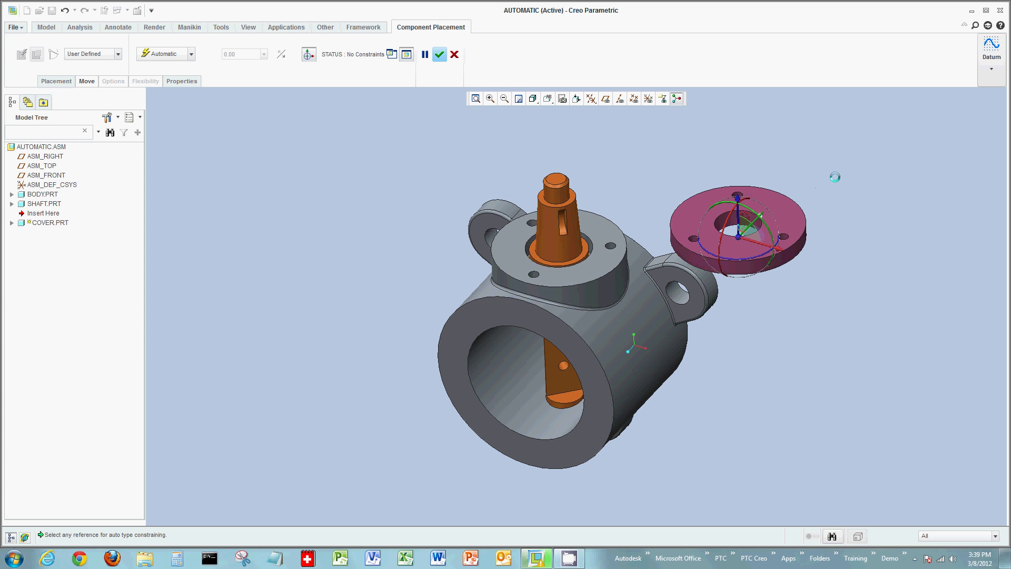
Step: Constrain two of the cover's bolt holes to the matching holes in the body's round flange with automatic constraints
scroll(835, 177, down, 5)
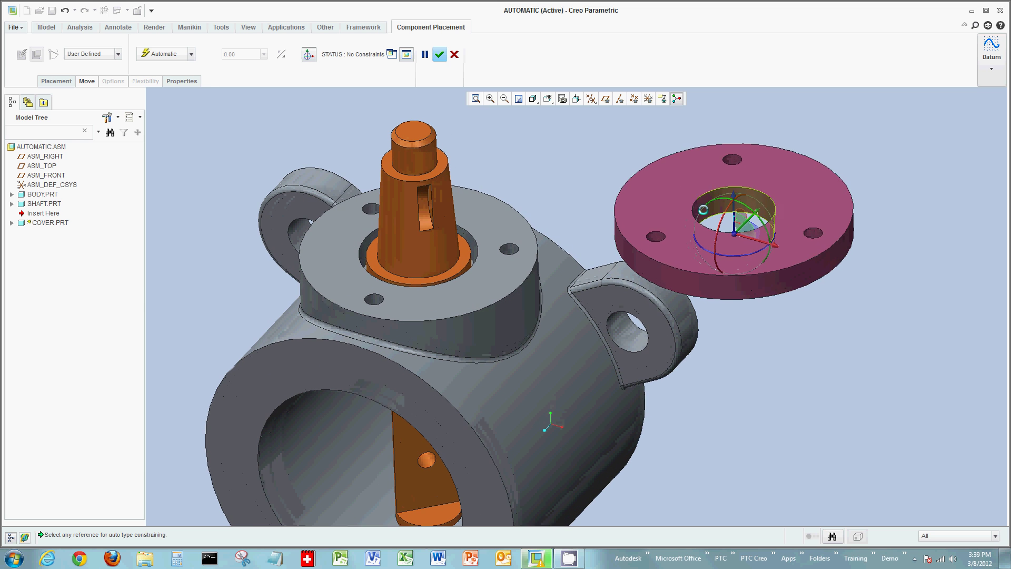
click(659, 238)
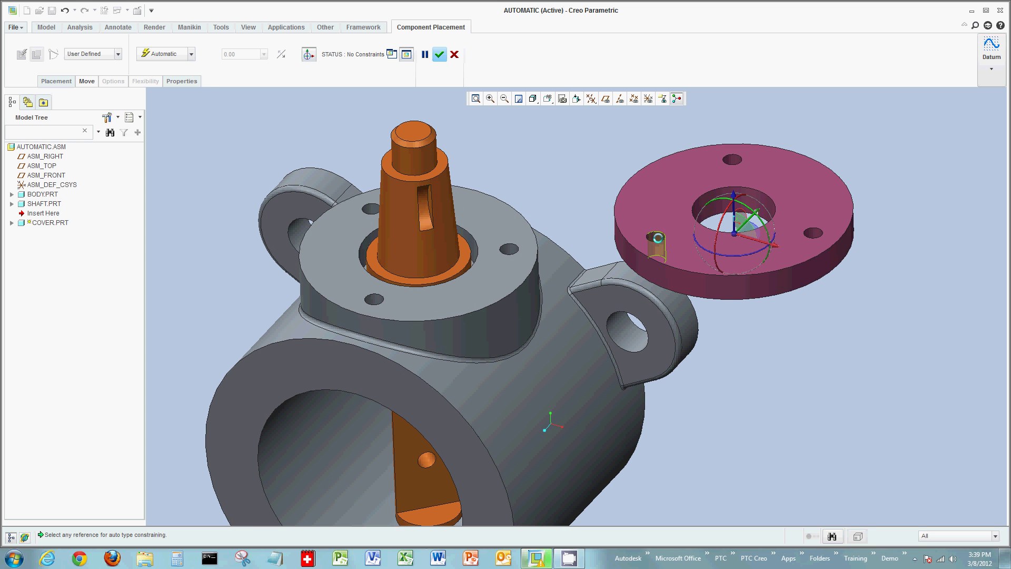
click(383, 294)
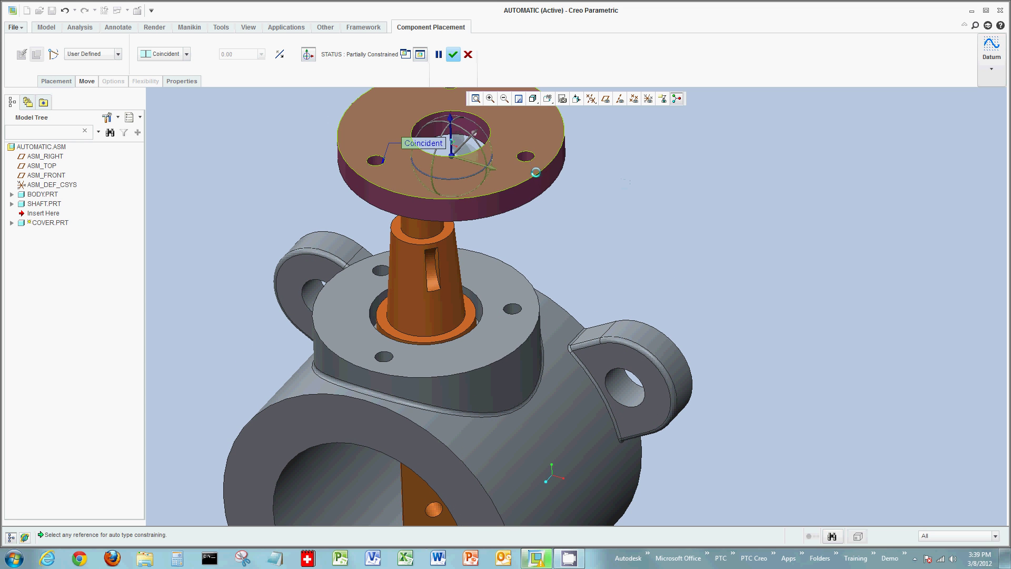
click(526, 156)
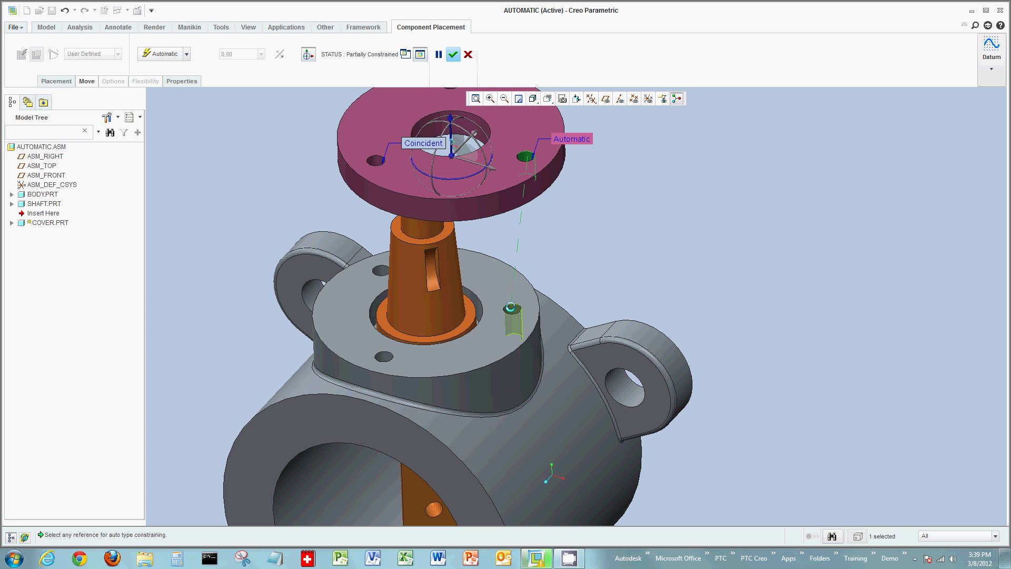
click(510, 307)
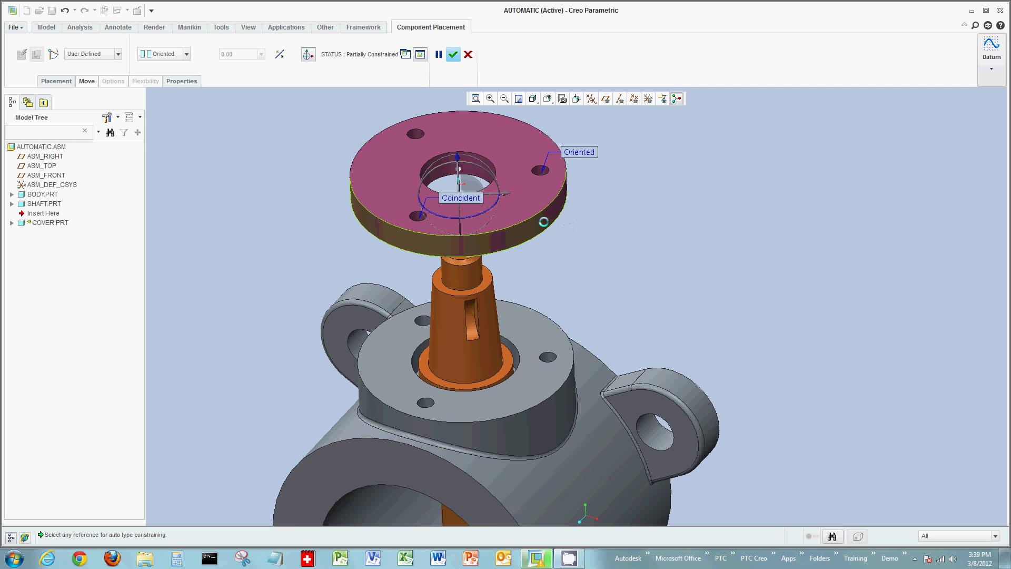
Step: Constrain the cover's underside to the flange's top face, change the constraint from Distance to Coincident and complete the cover placement
click(542, 220)
click(549, 310)
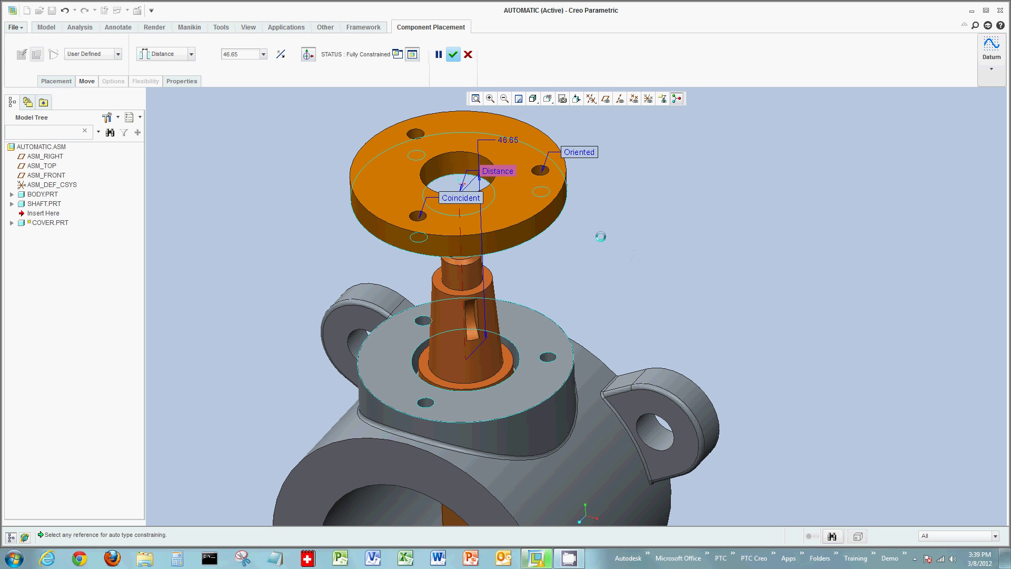
click(498, 170)
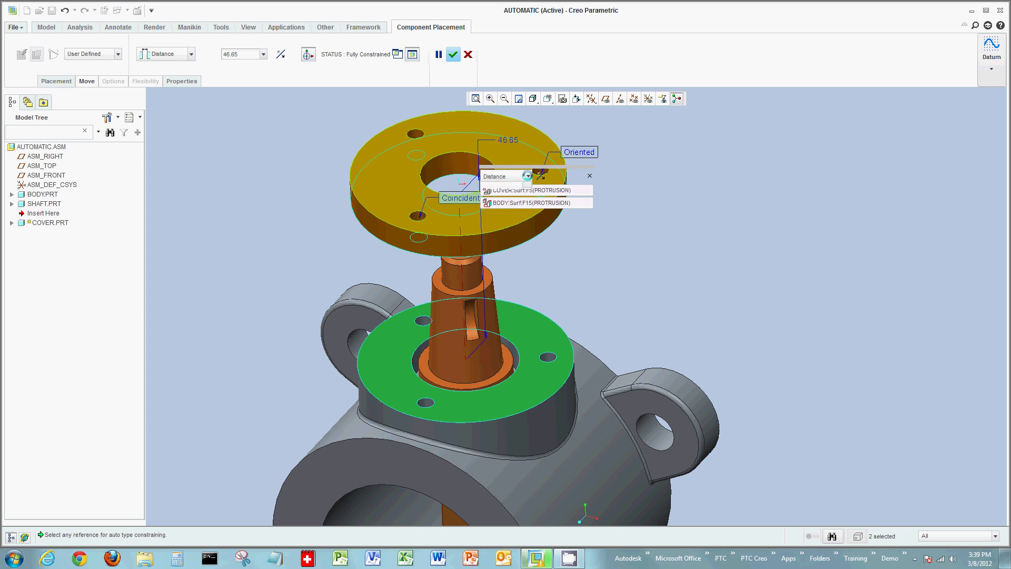
click(527, 175)
click(499, 220)
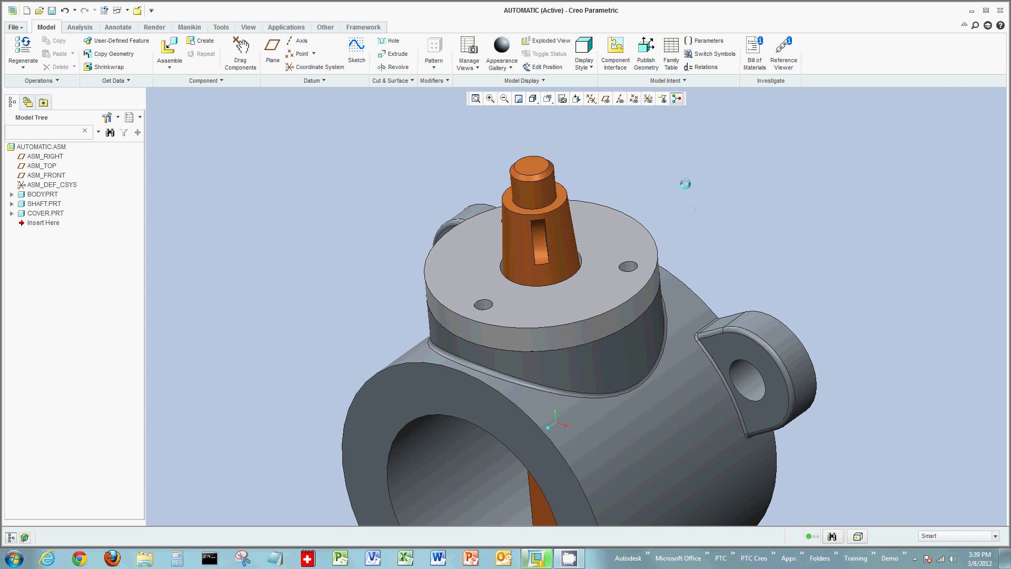
Step: With datum planes displayed, insert arm.prt and lay it flat beside the body with its larger end facing the shaft
click(606, 98)
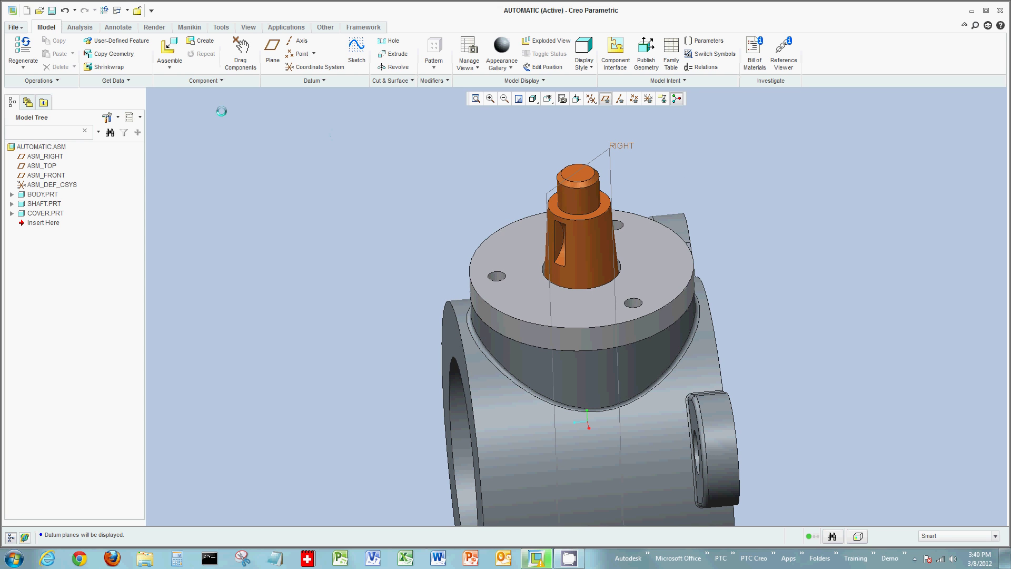
click(179, 64)
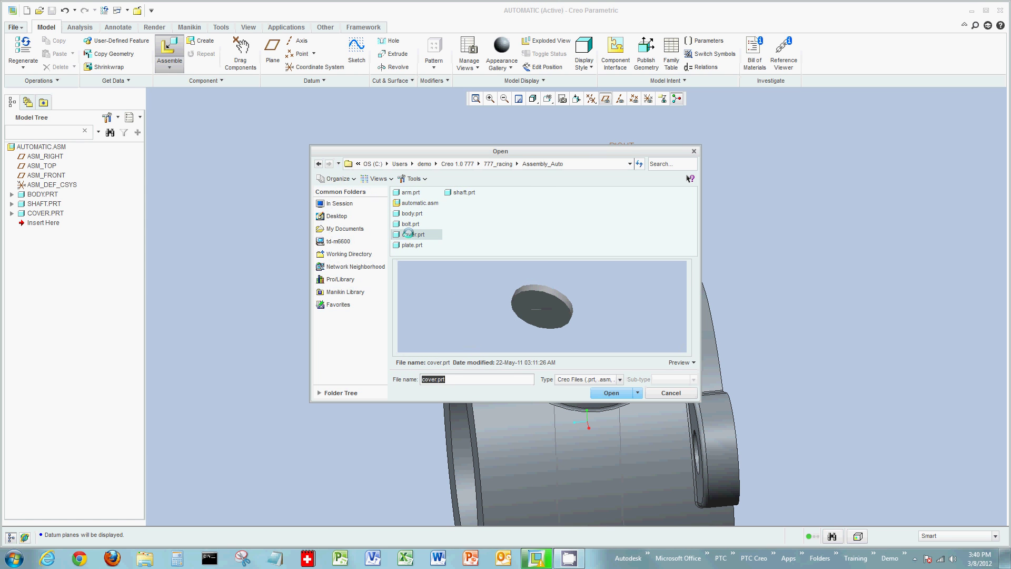
click(411, 193)
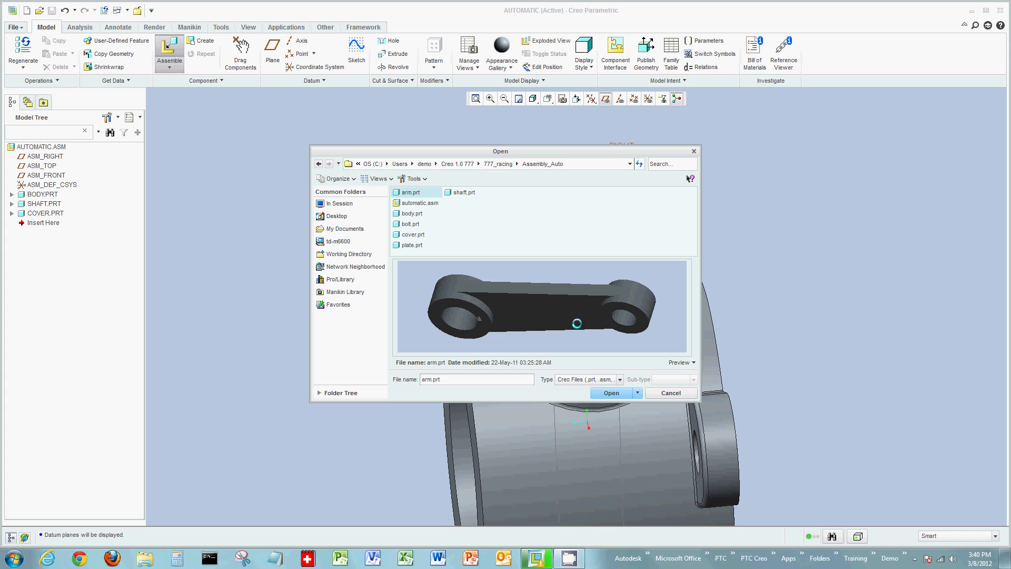
click(611, 393)
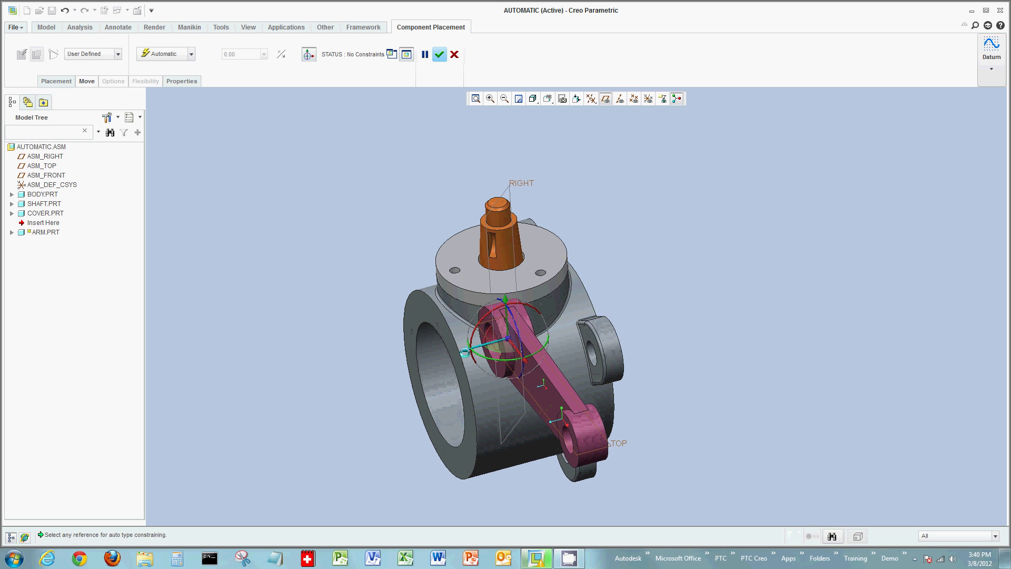
drag(597, 328, 708, 249)
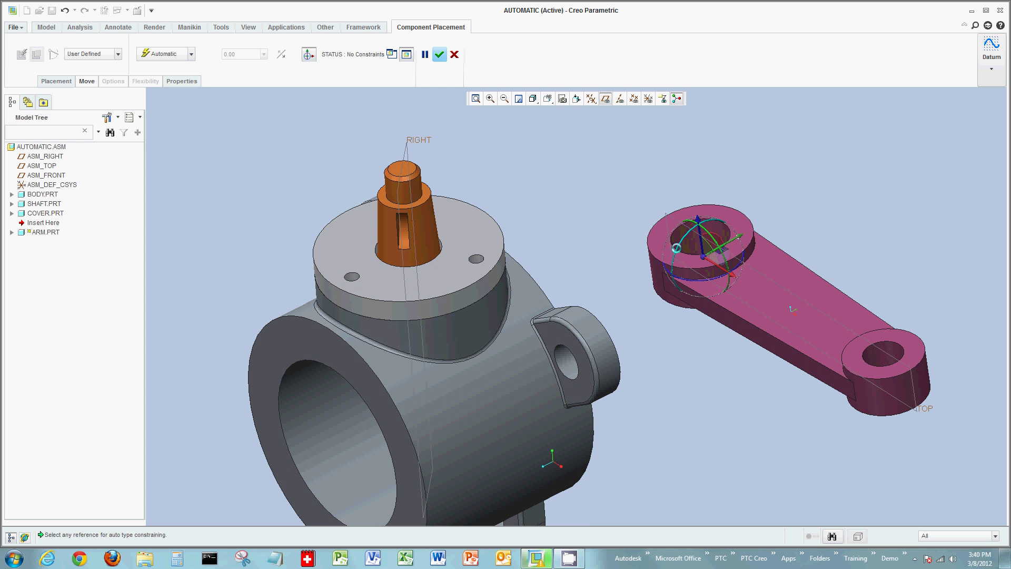
drag(683, 250, 806, 350)
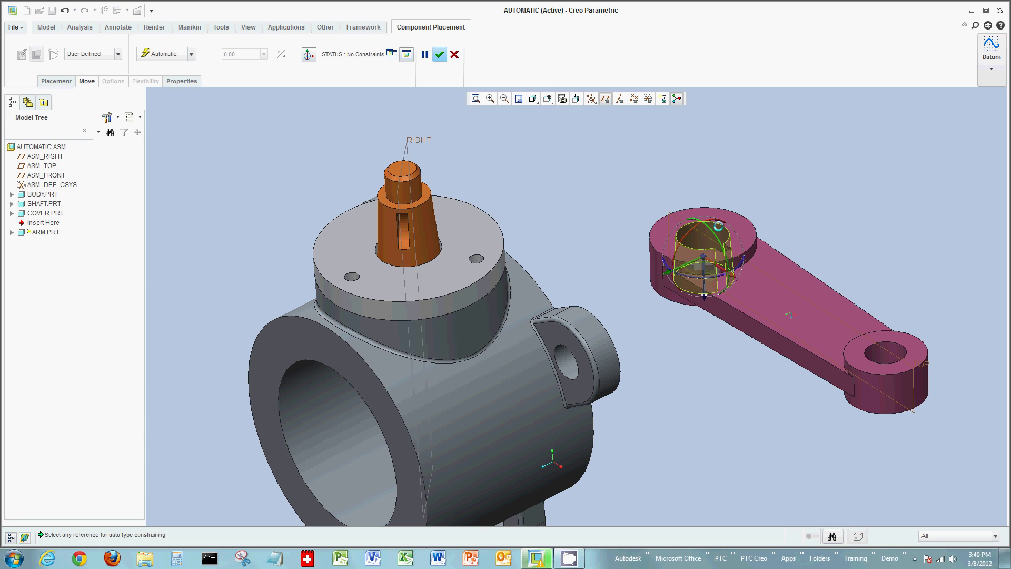
Step: Constrain the arm's tapered bore to the shaft's tapered surface and change the constraint type from Coincident to Centered
click(719, 227)
click(403, 221)
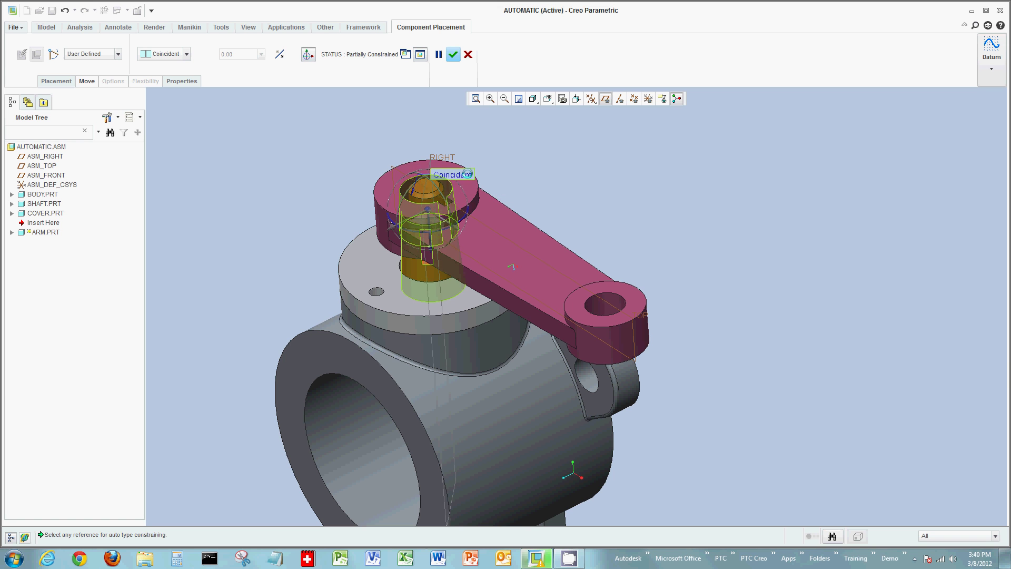
click(479, 179)
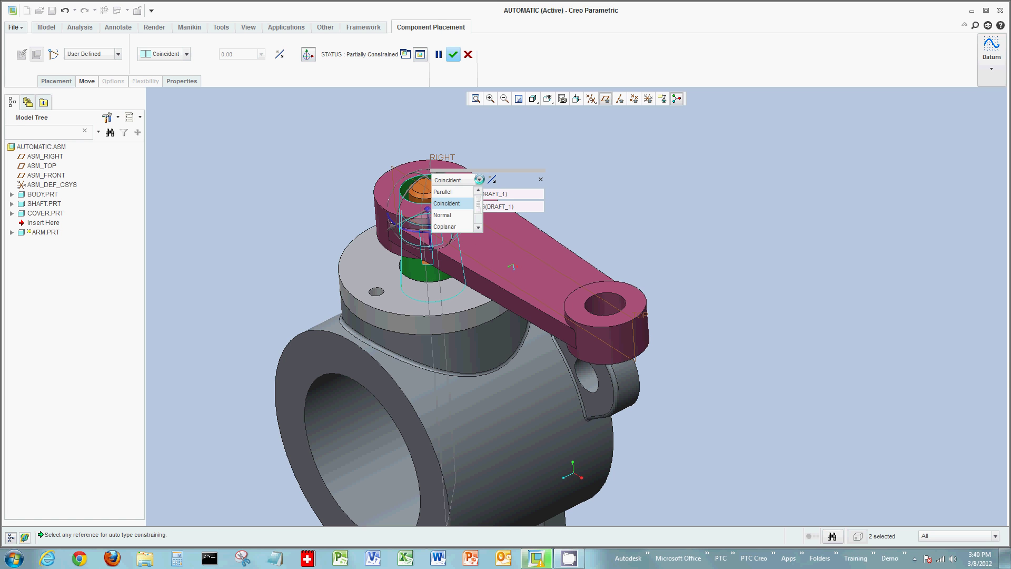
scroll(477, 207, down, 1)
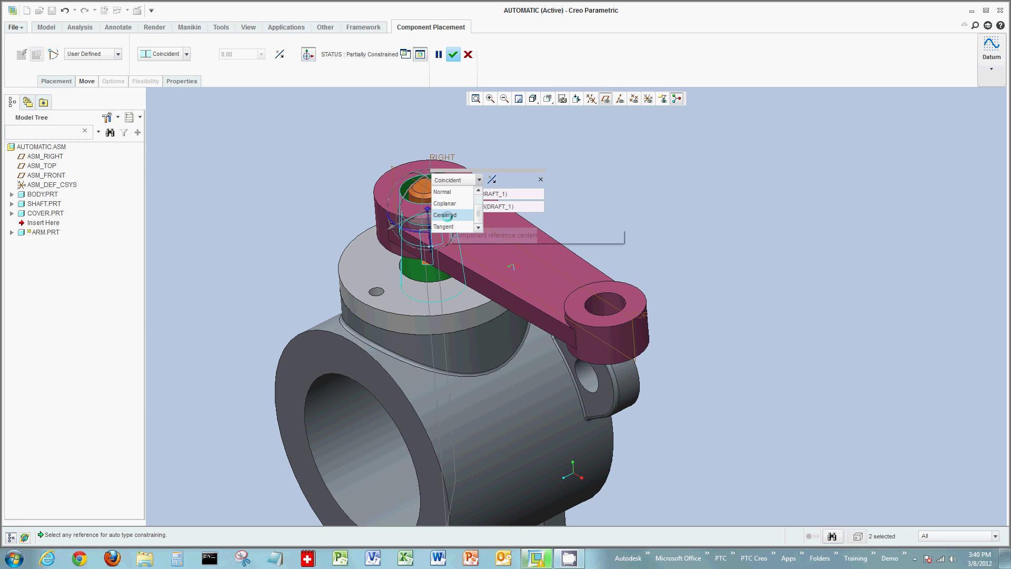
click(447, 215)
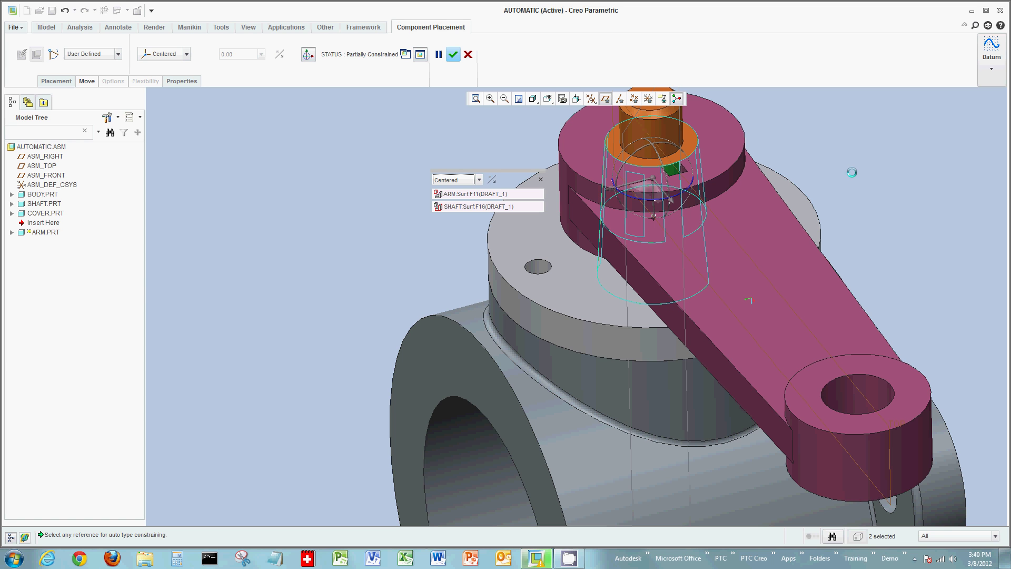
Step: Add a constraint between the arm's TOP datum plane and the shaft's RIGHT datum plane, set it to Coincident and complete the arm placement
right_click(319, 211)
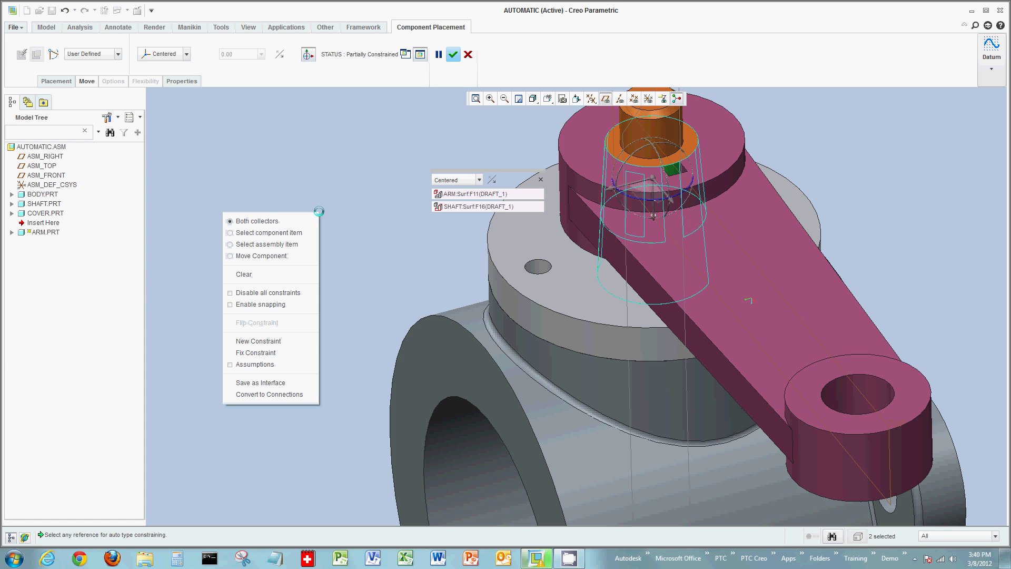
click(288, 337)
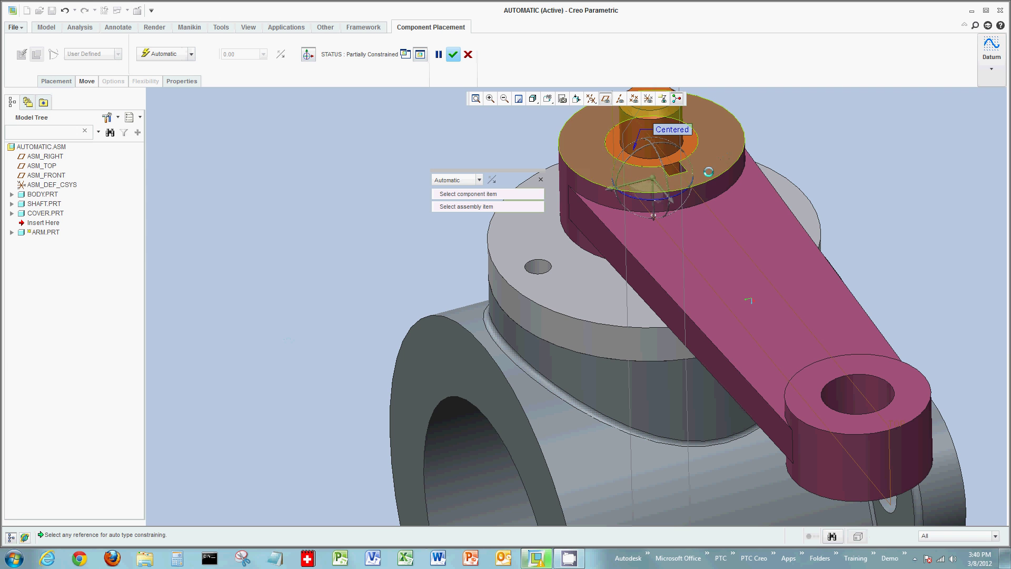
click(705, 206)
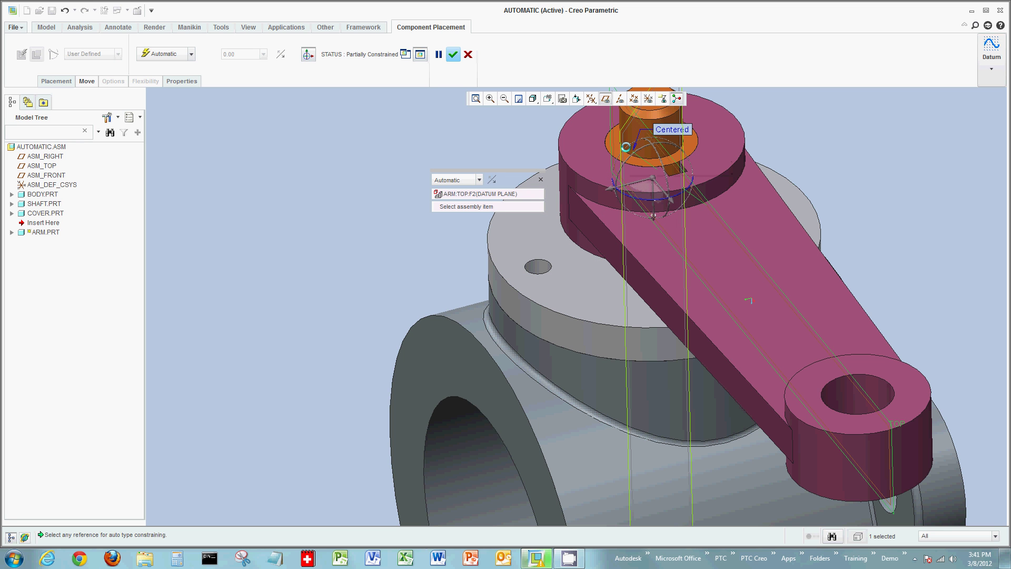
click(626, 147)
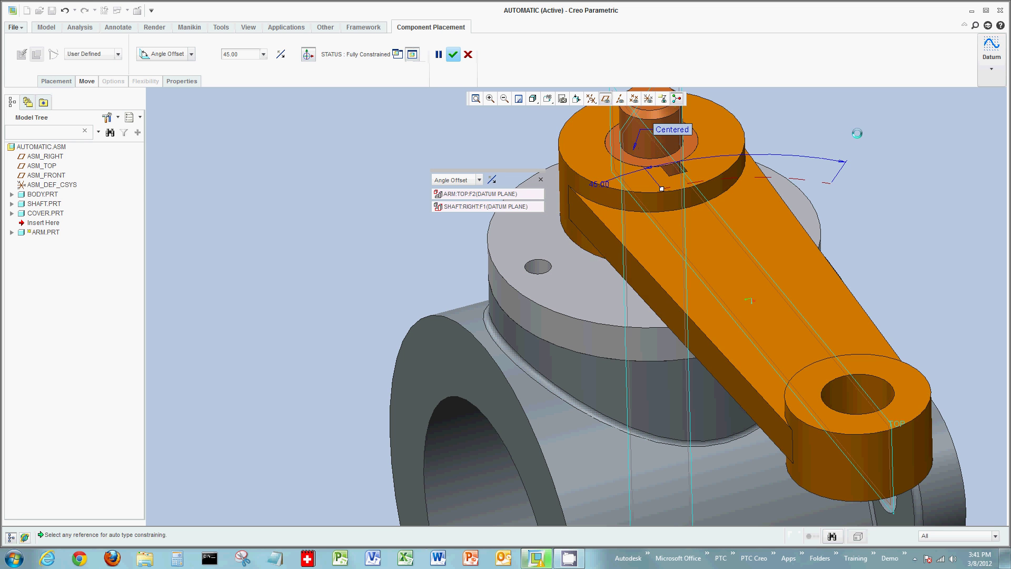
click(478, 180)
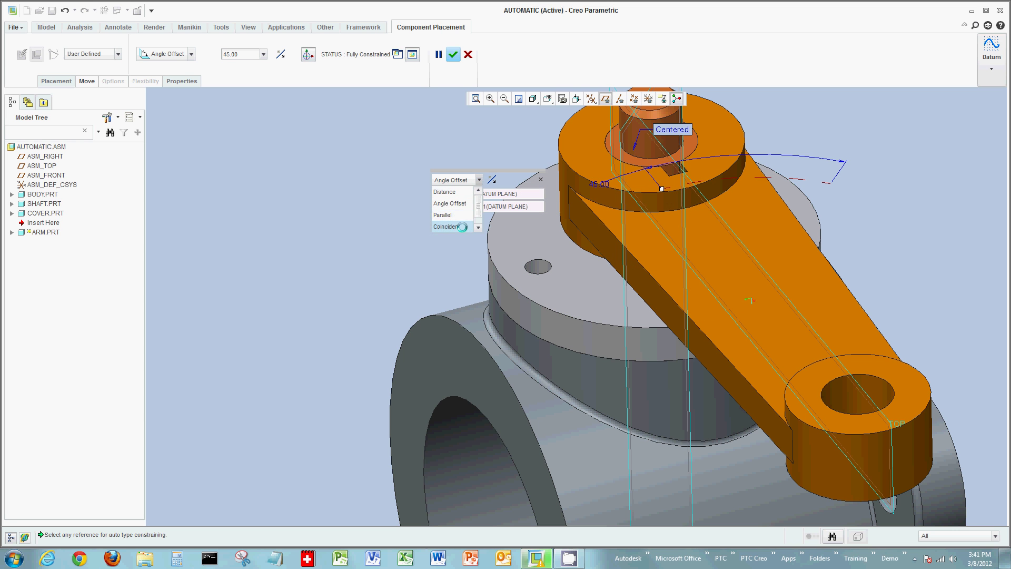
click(453, 226)
middle_drag(565, 309, 514, 311)
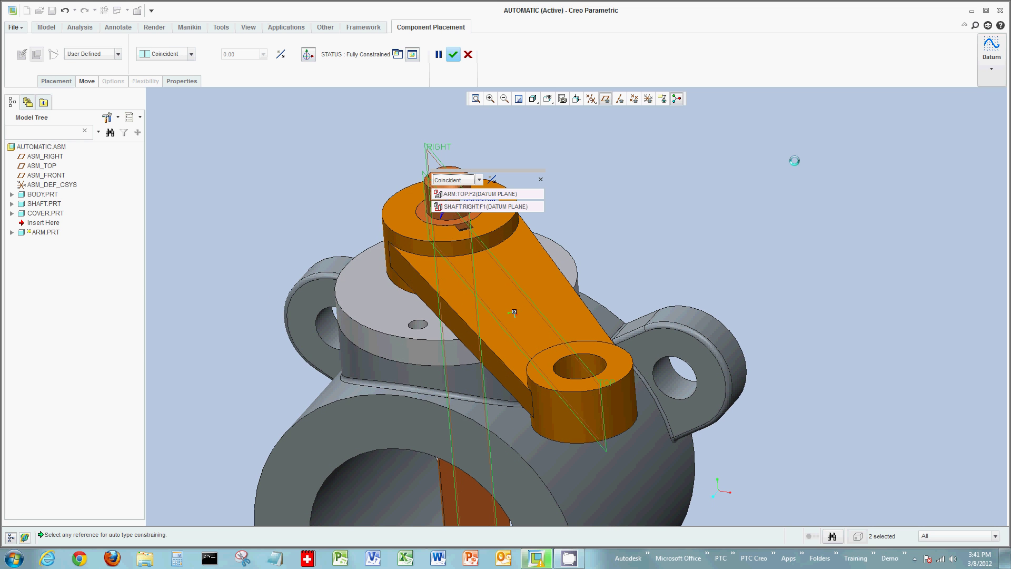
middle_click(514, 312)
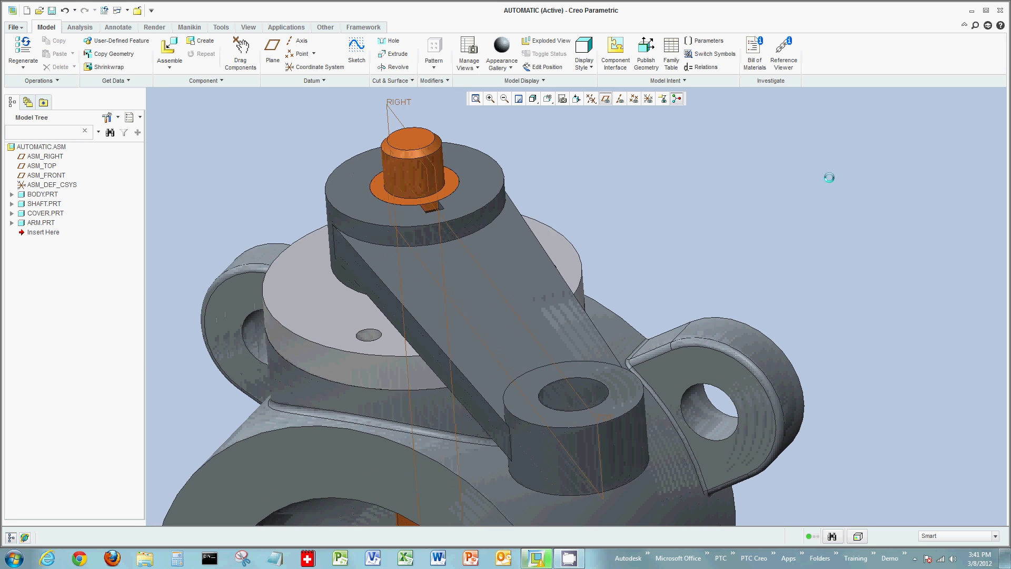
Step: Hide the datum planes, insert bolt.prt into the assembly and show it in a separate component window
click(607, 100)
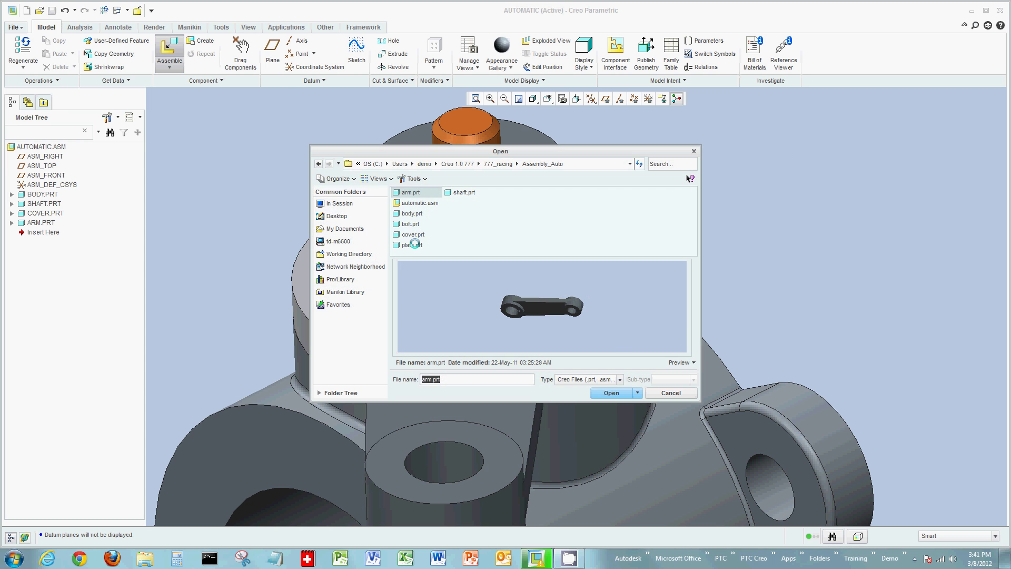
click(410, 224)
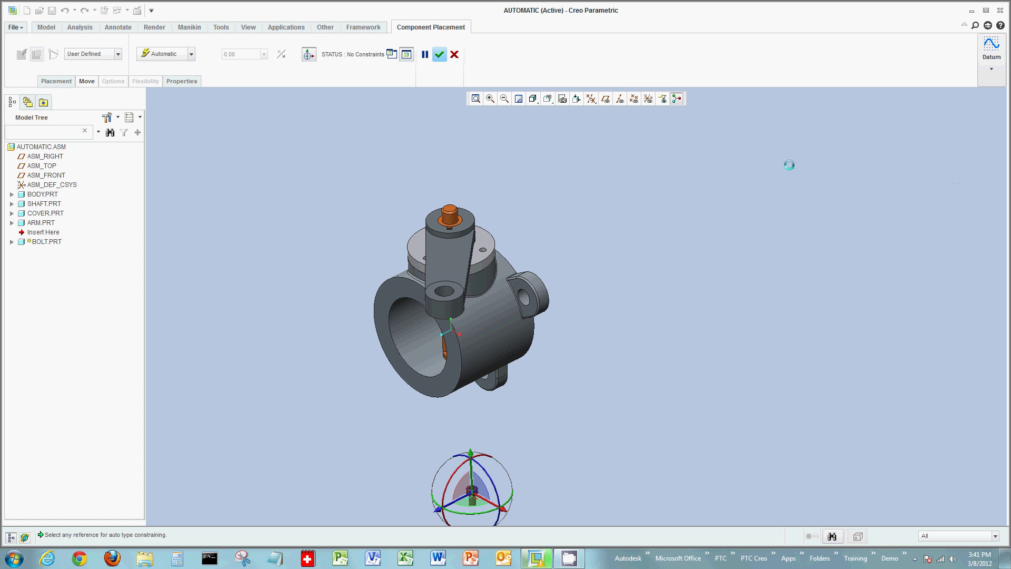
click(391, 54)
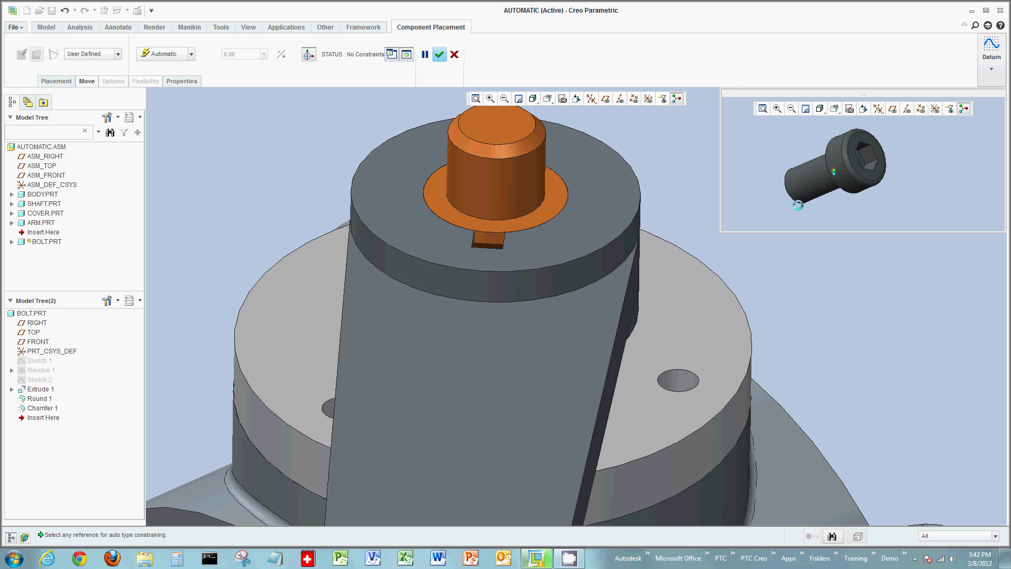
Step: Constrain the bolt's shank to the exposed cover hole and the underside of its head to the cover's top face with automatic constraints
click(814, 160)
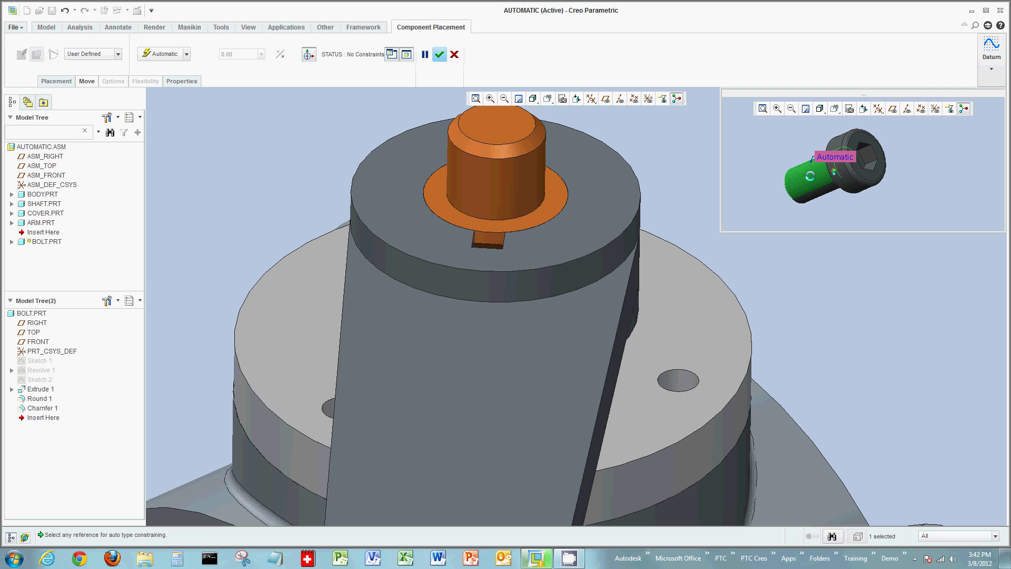
click(680, 383)
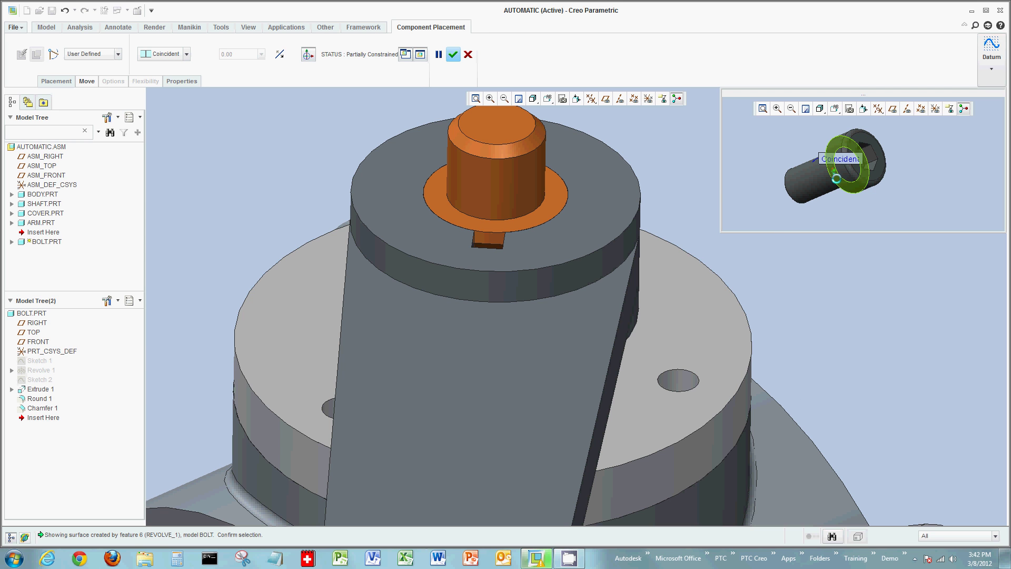
click(836, 179)
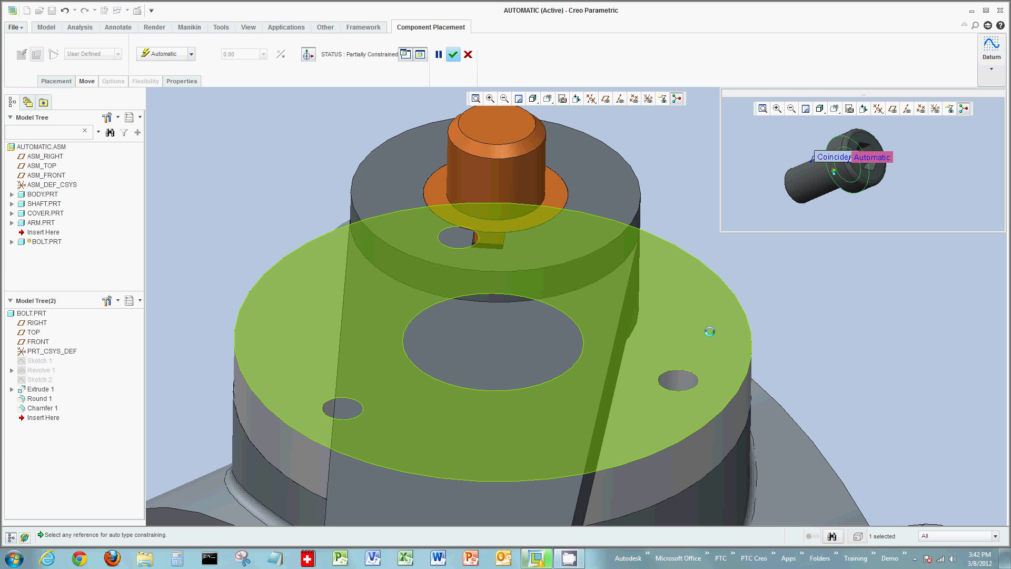
click(709, 331)
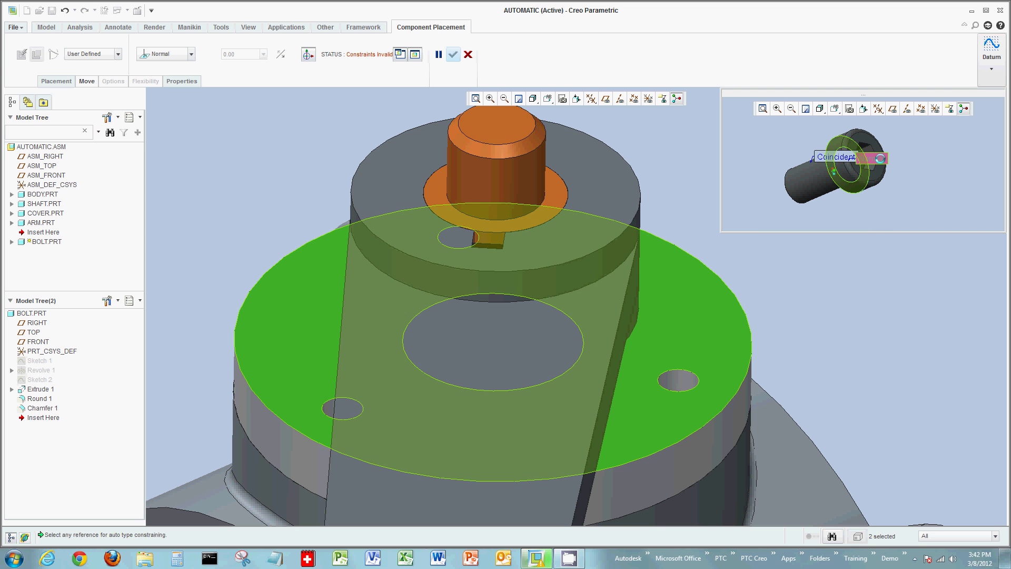
Step: Set the constraint between the bolt head and the cover's top face to Coincident and complete the bolt placement
scroll(821, 211, down, 3)
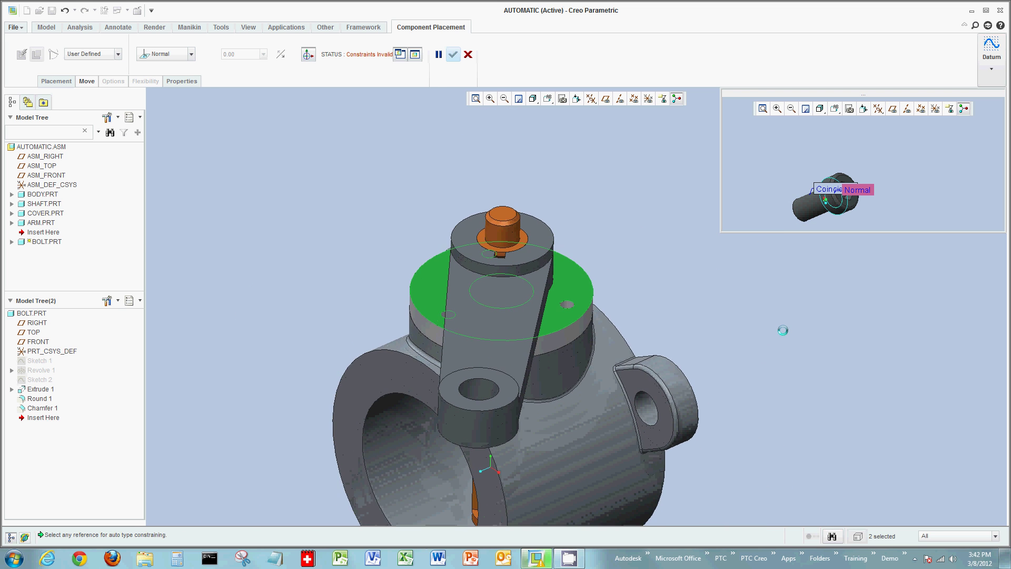
click(52, 80)
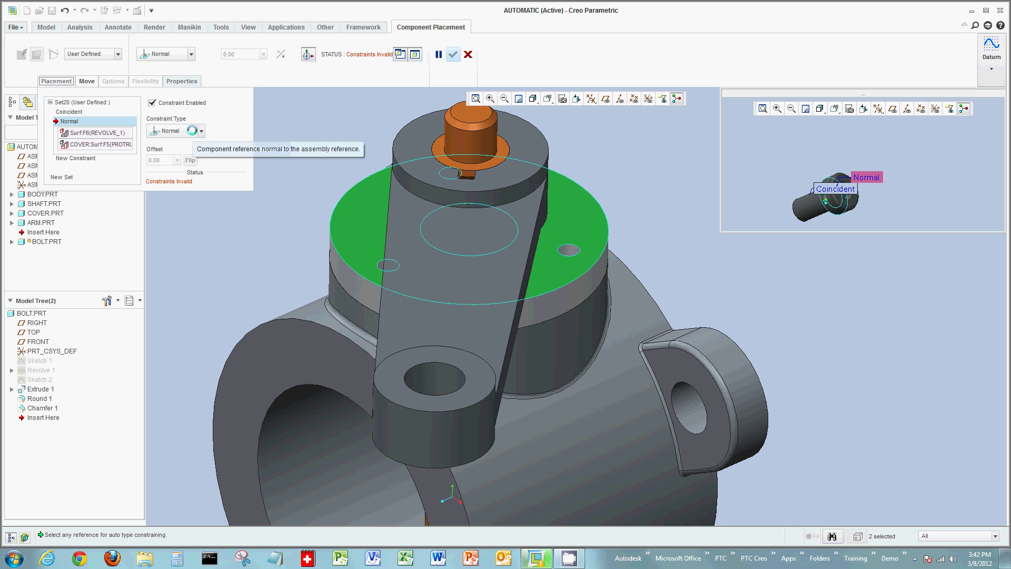
click(193, 130)
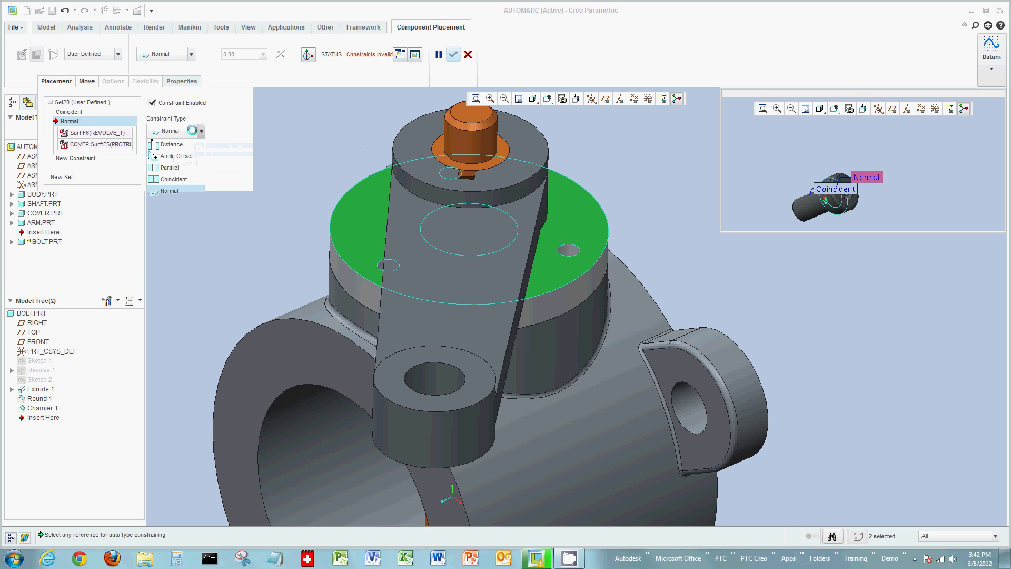
click(186, 178)
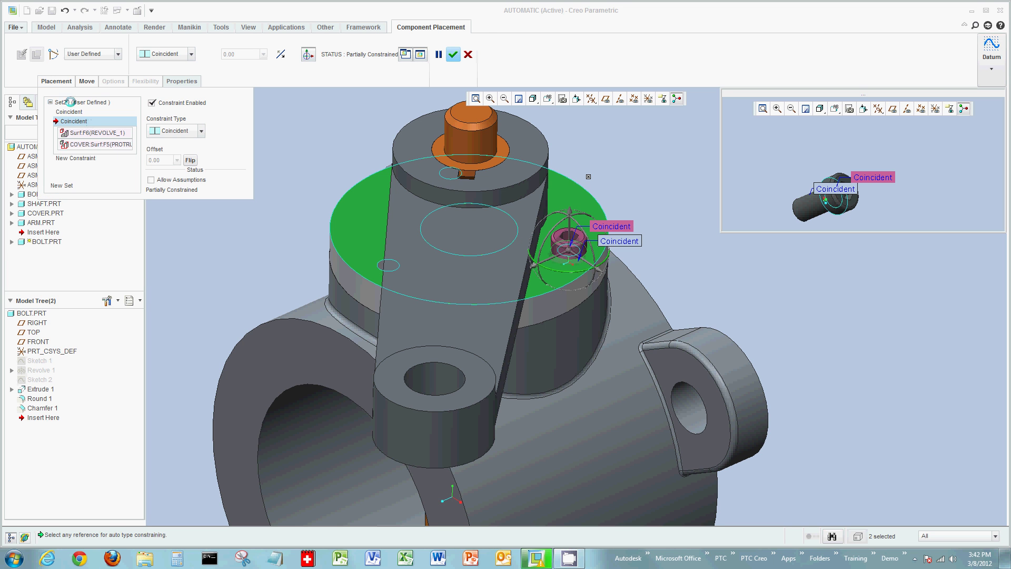
click(60, 82)
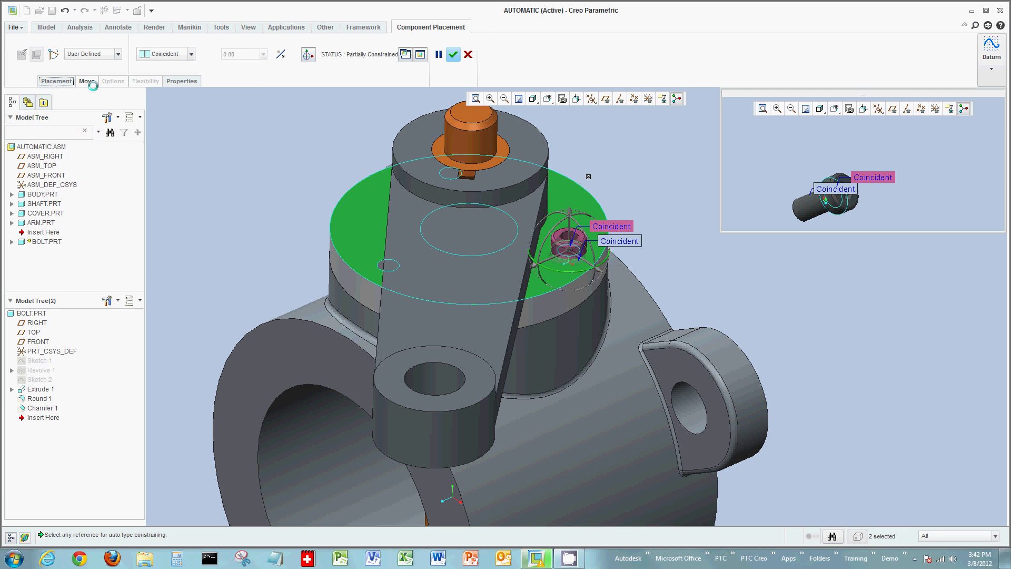
middle_click(697, 276)
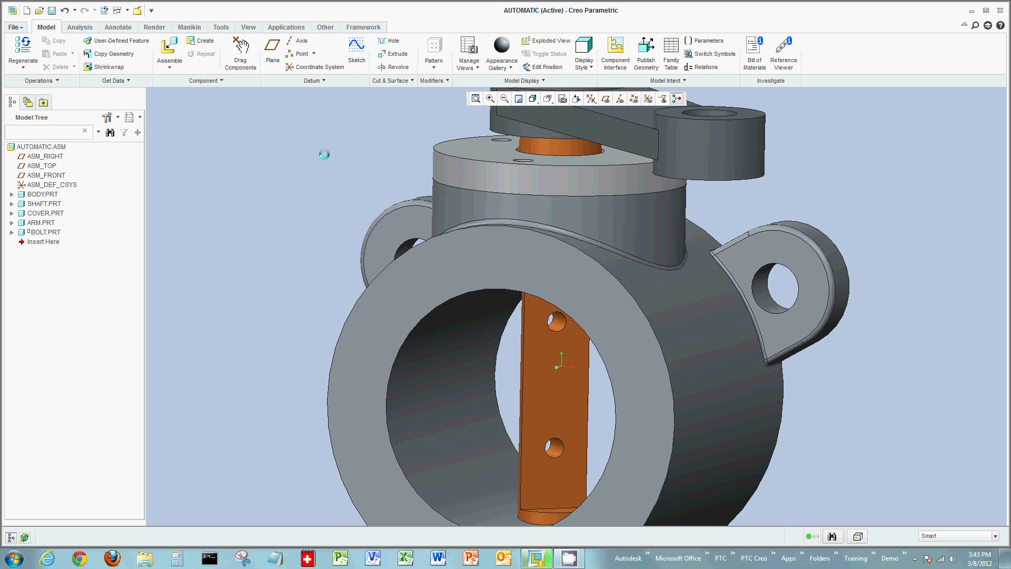
Step: Insert plate.prt, reposition it beside the body's bore and close the separate component window
click(170, 51)
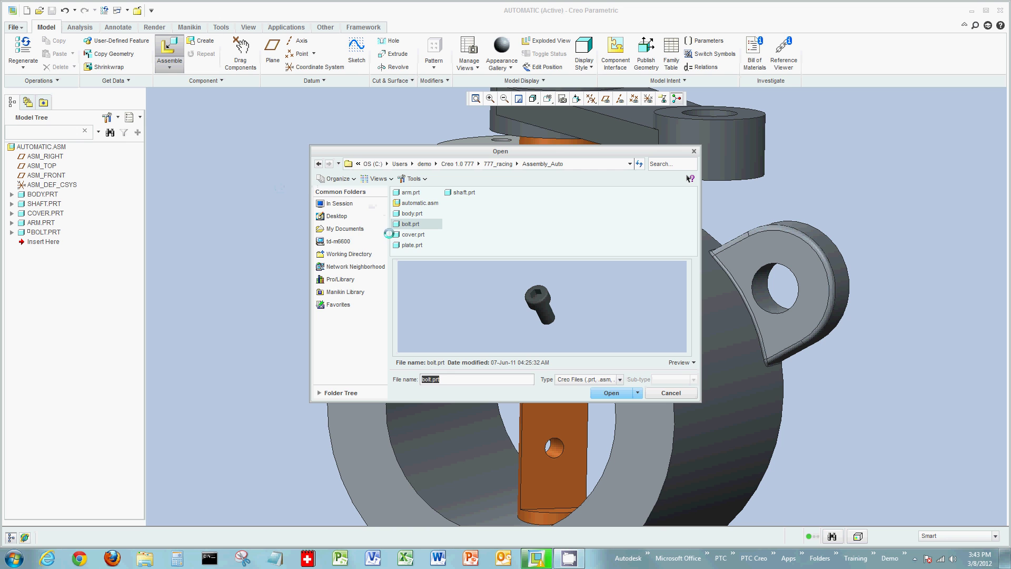
click(410, 234)
click(611, 393)
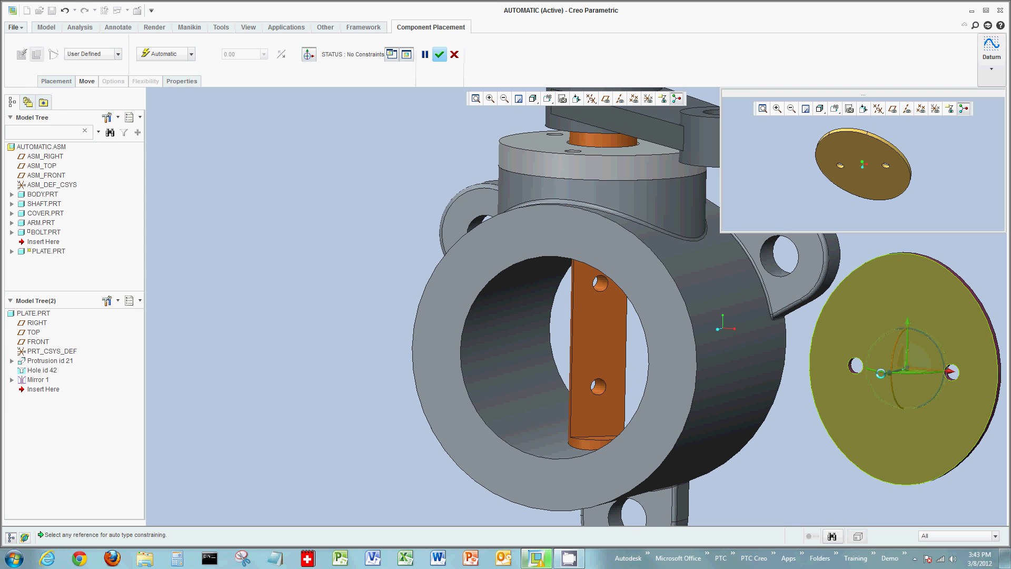
drag(877, 370, 929, 377)
middle_drag(929, 377, 486, 107)
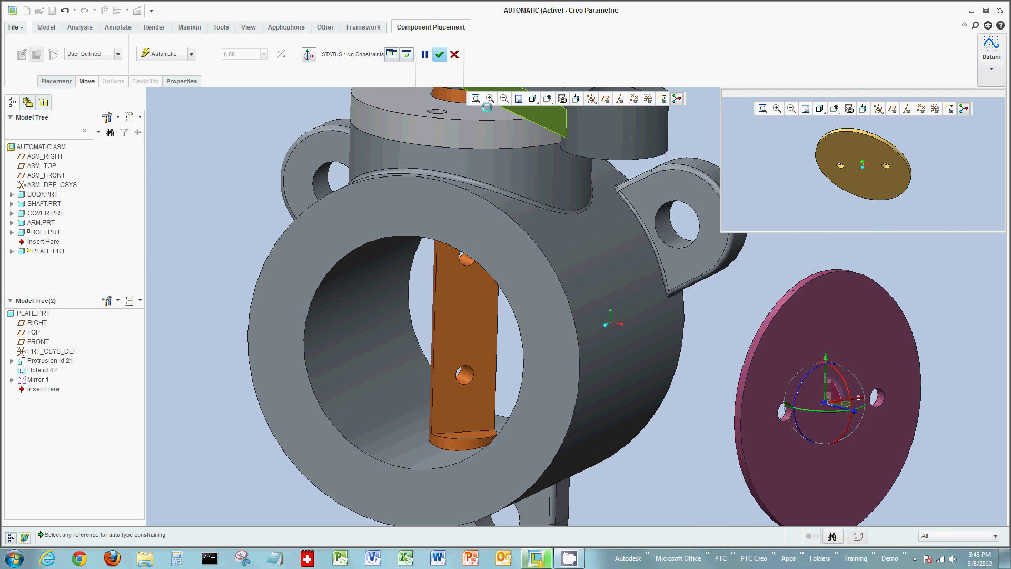
click(391, 55)
middle_drag(764, 273, 824, 351)
Step: Constrain the plate's two holes to the matching holes in the shaft's flat section with automatic constraints
click(800, 380)
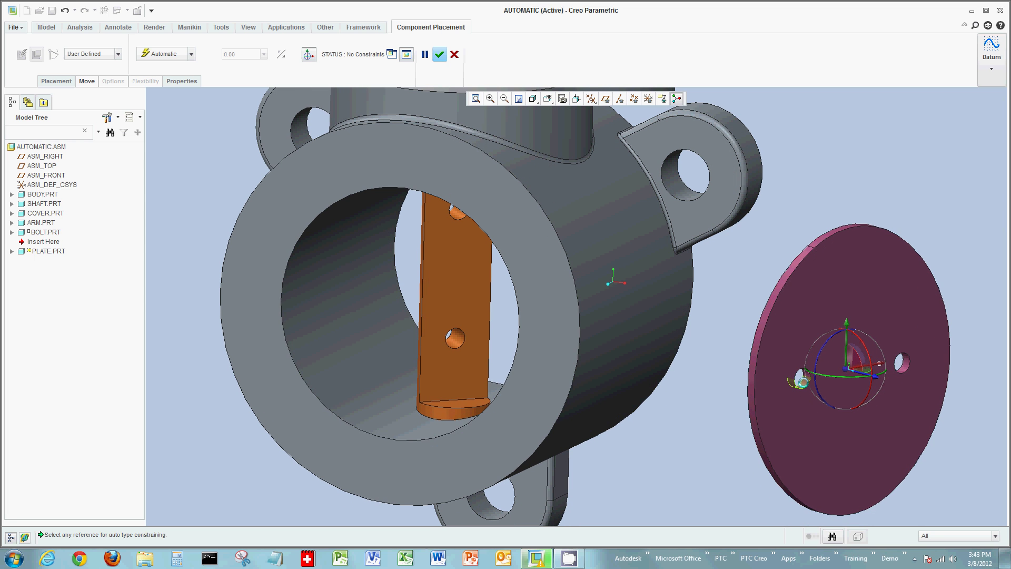
click(457, 339)
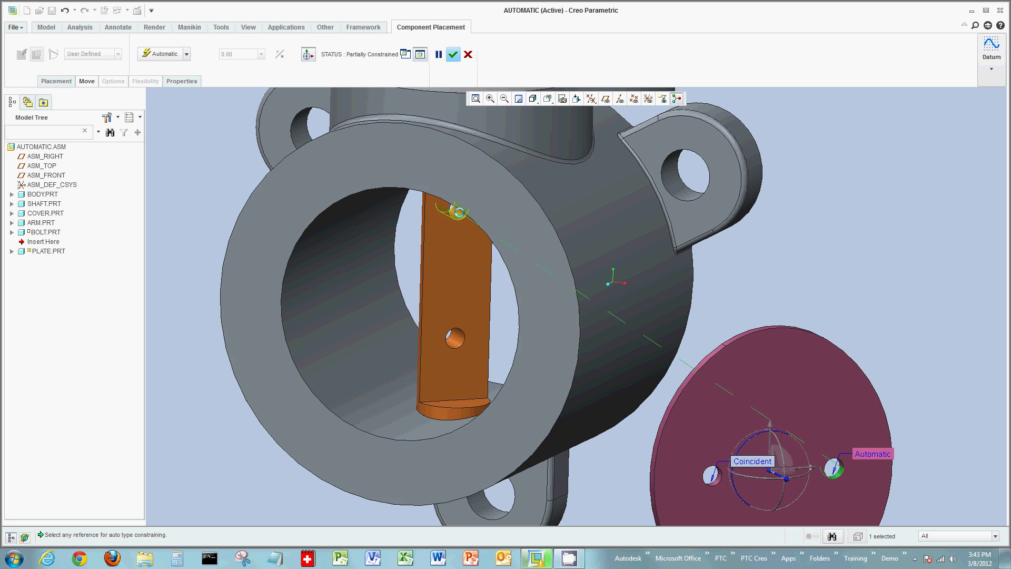
click(458, 213)
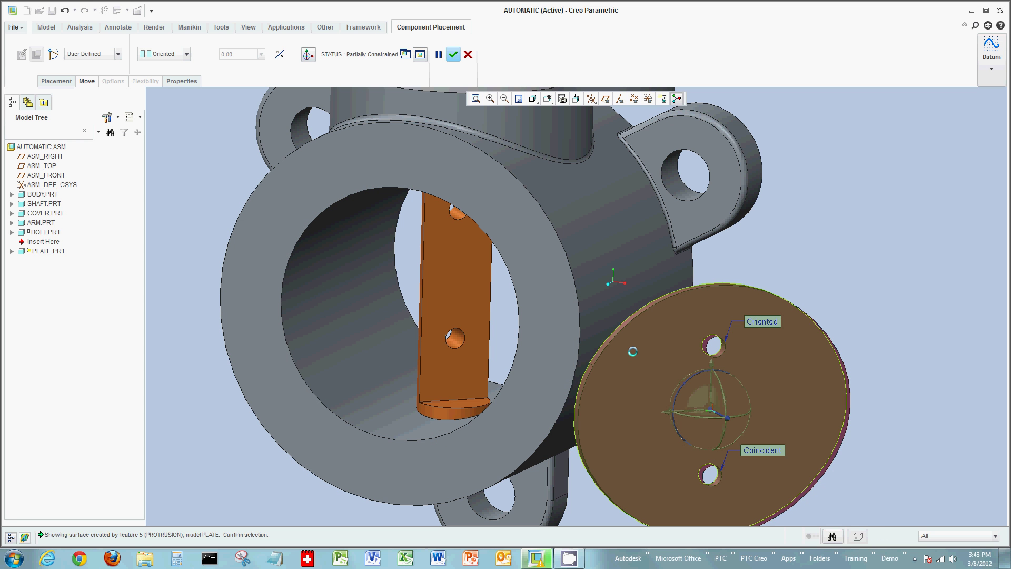
Step: Constrain the plate's face to the shaft's flat cut surface, set the constraint to Coincident and complete the plate placement
click(632, 351)
click(458, 284)
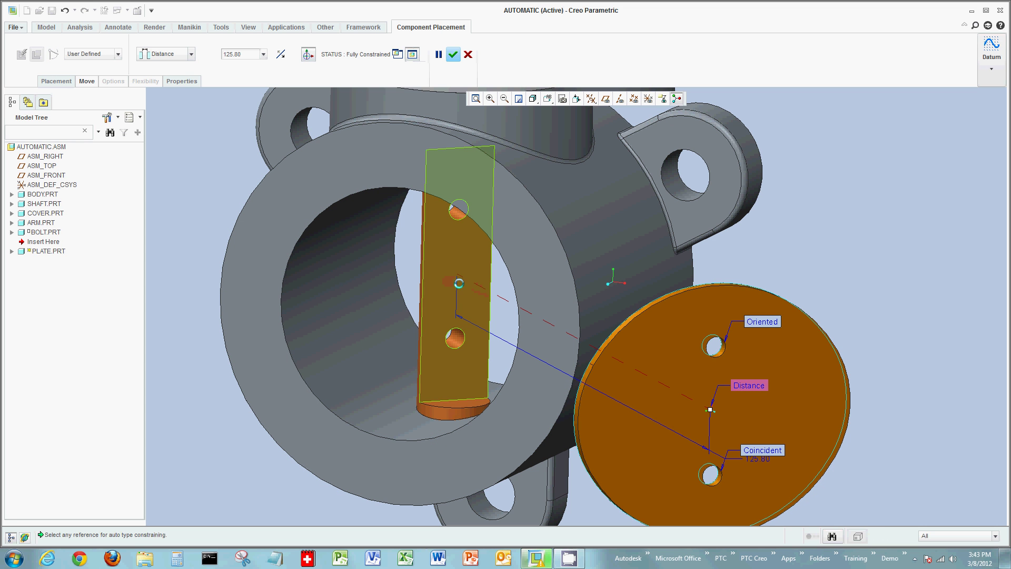
click(764, 387)
click(777, 390)
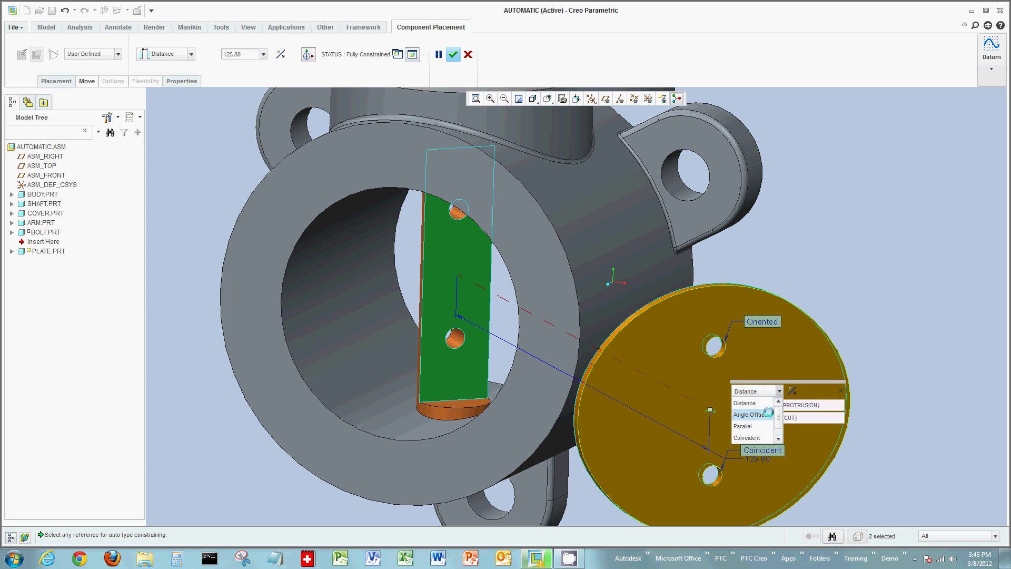
click(753, 439)
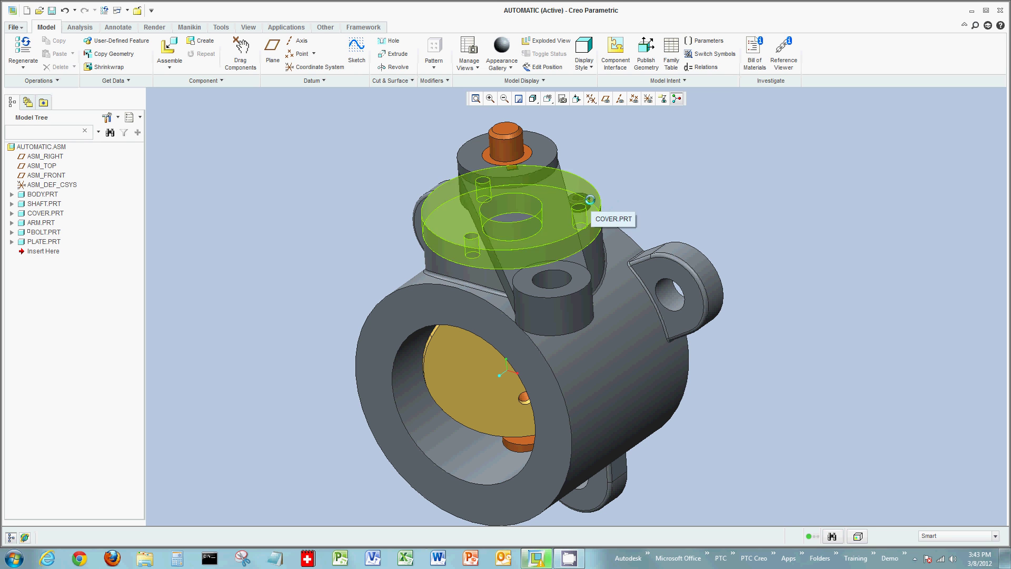
Step: Start a Repeat of the placed bolt with both Coincident references variable and begin adding occurrences
click(579, 203)
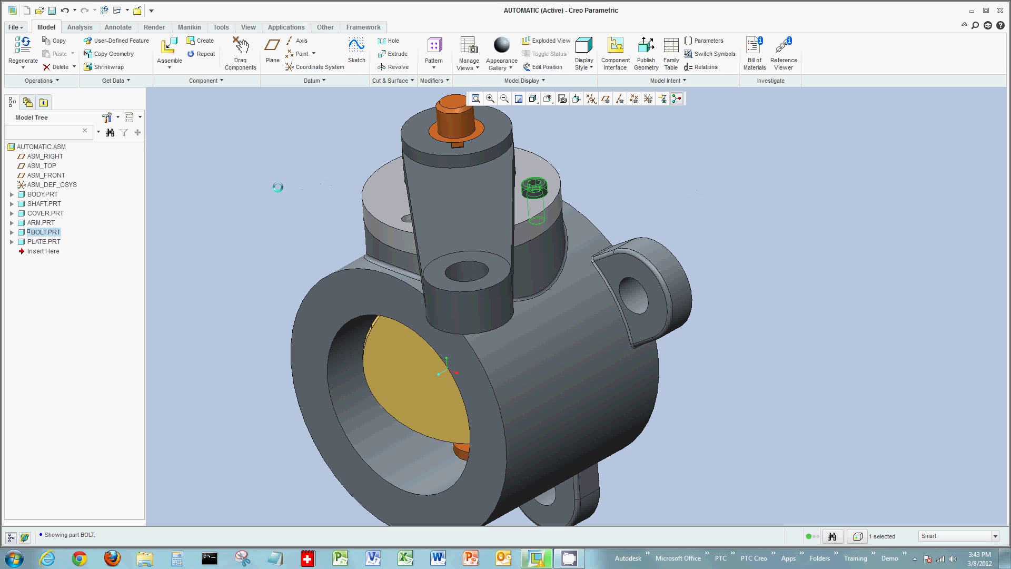
right_click(264, 164)
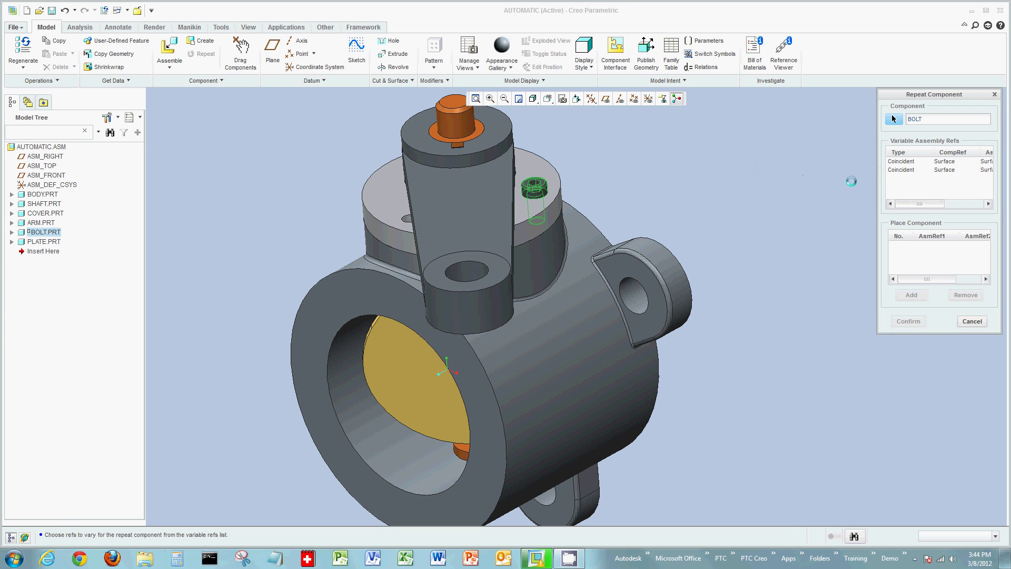
click(901, 161)
ctrl+click(902, 169)
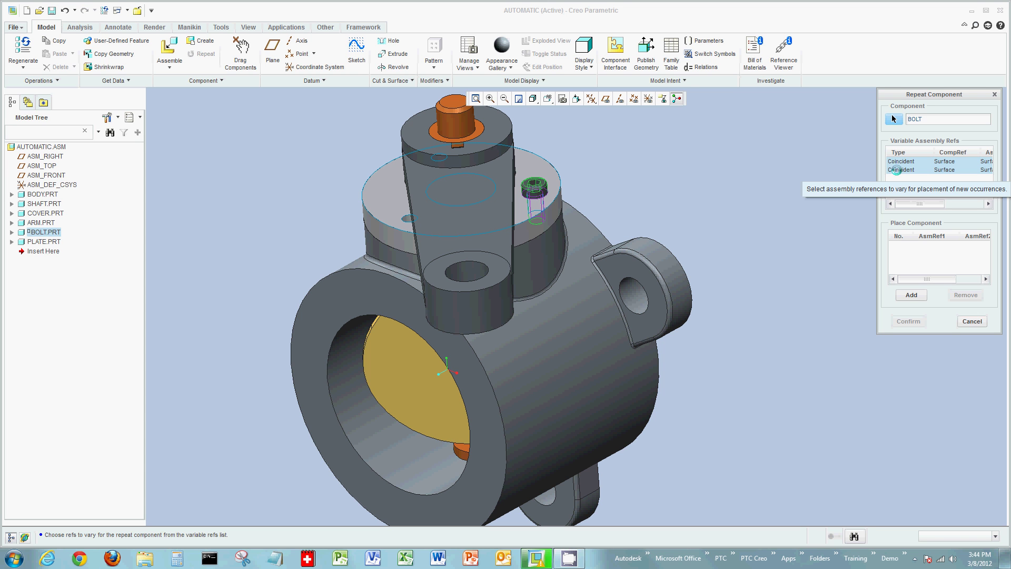
click(911, 295)
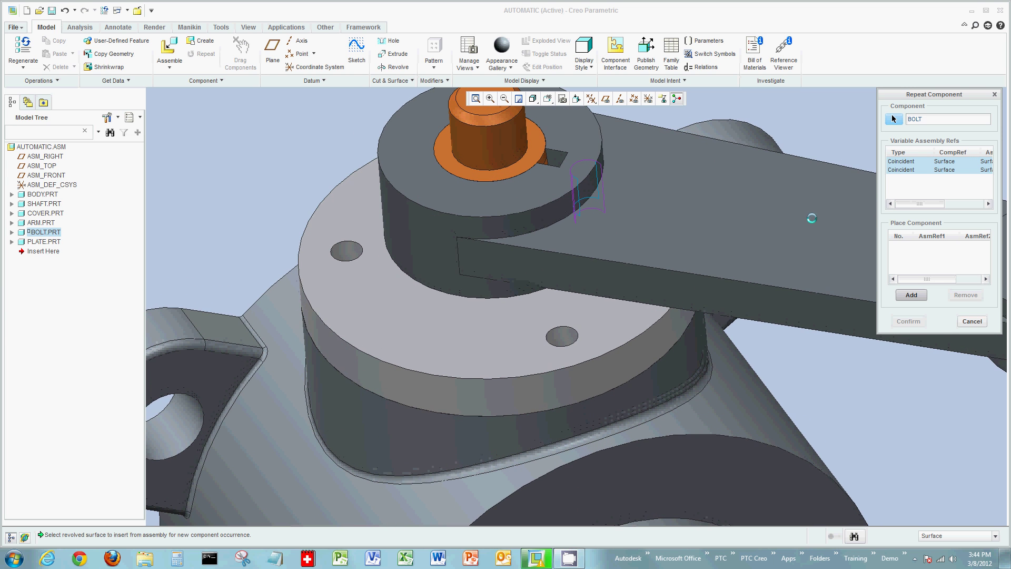
Step: Place repeated bolts in the cover's two remaining holes, seated on the cover's top face
click(337, 249)
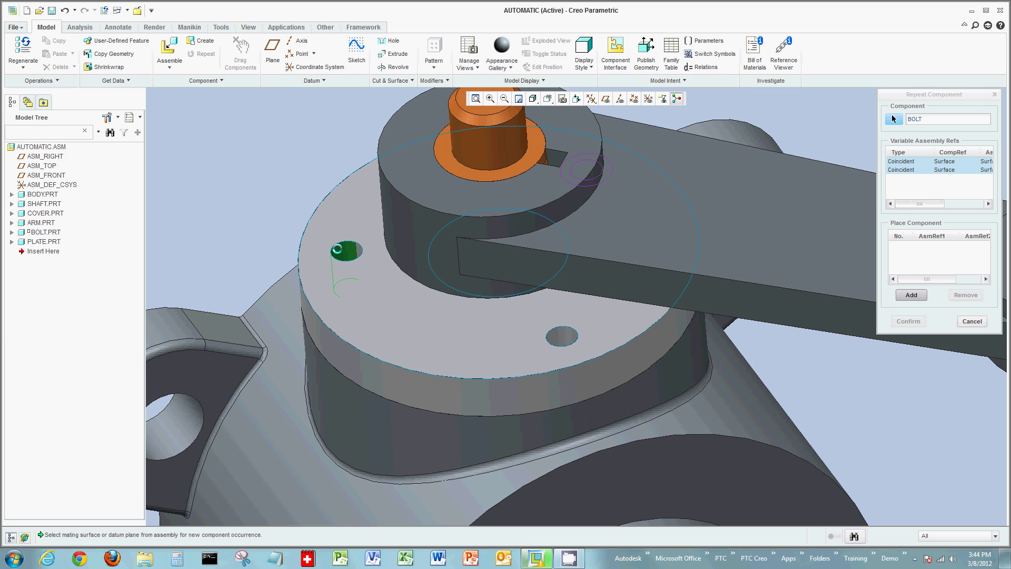
click(341, 230)
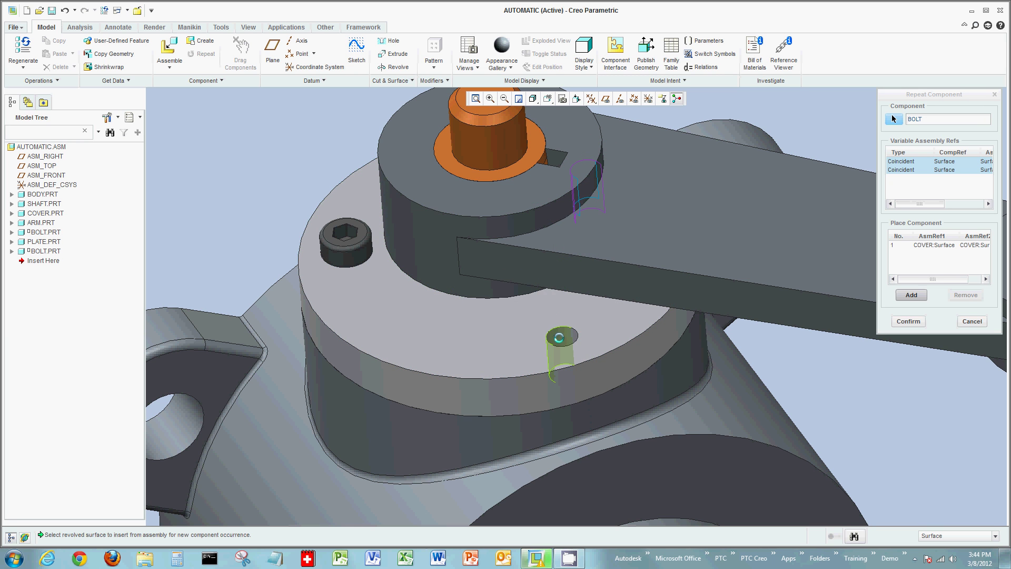
click(556, 337)
click(510, 325)
Step: Place repeated bolts in the plate's two holes against its face and confirm the repeated components
middle_drag(510, 325, 577, 412)
click(577, 412)
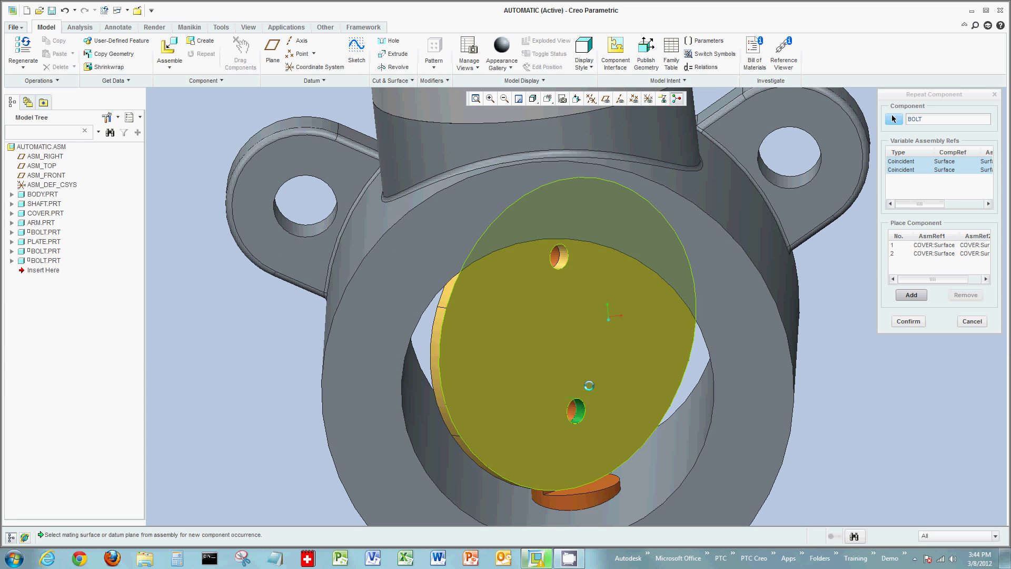
click(564, 257)
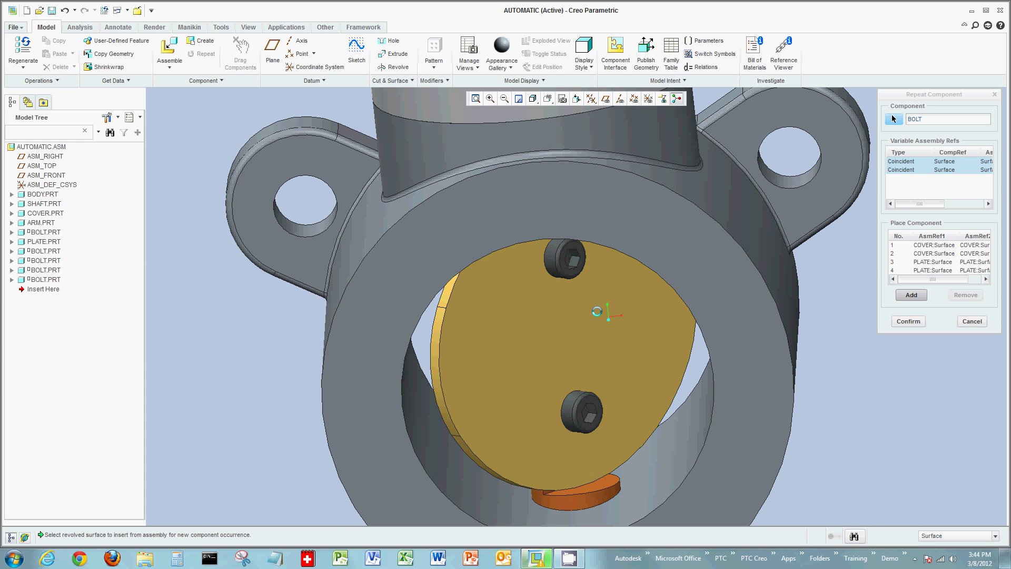
key(ctrl+d)
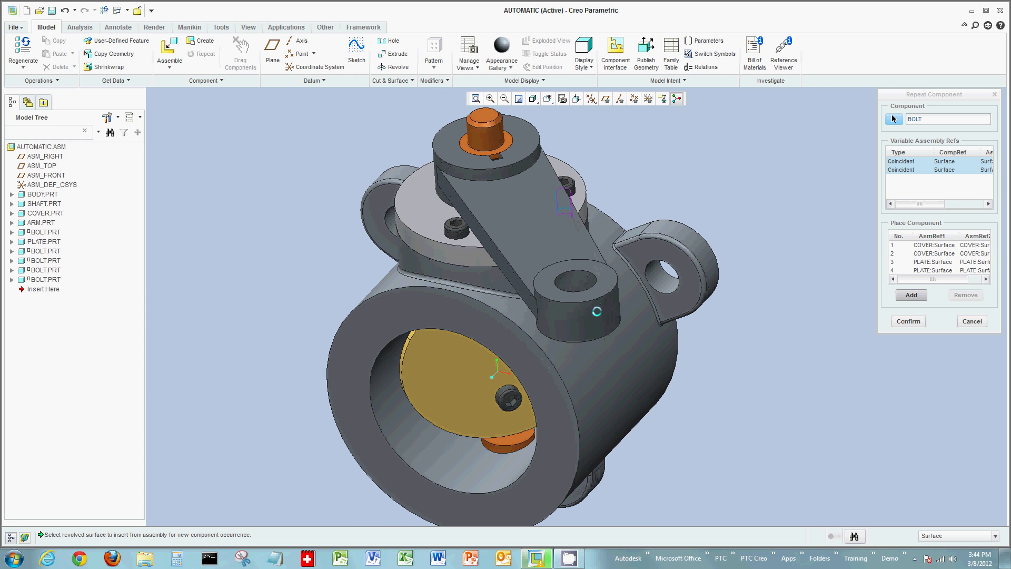
click(912, 320)
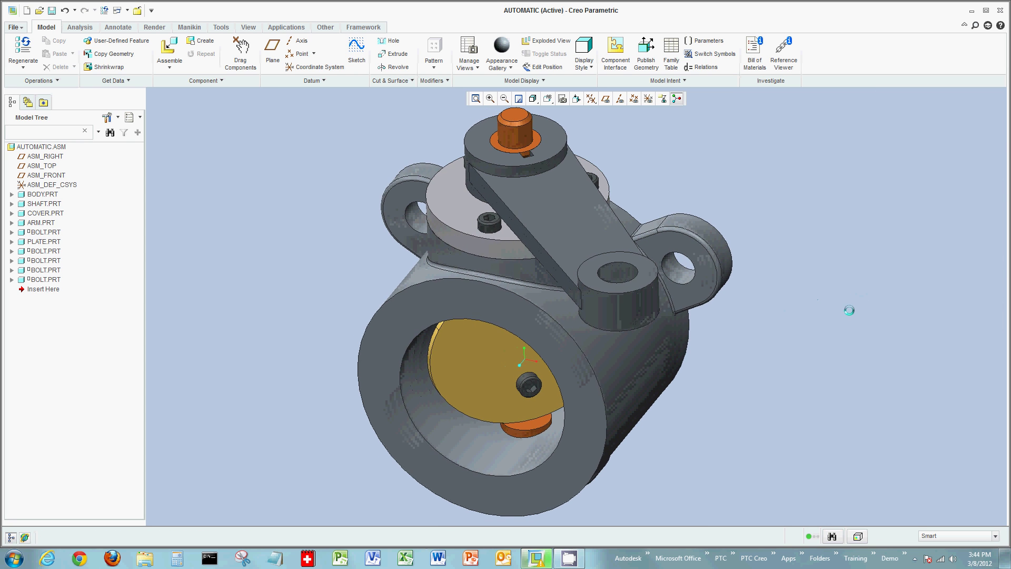